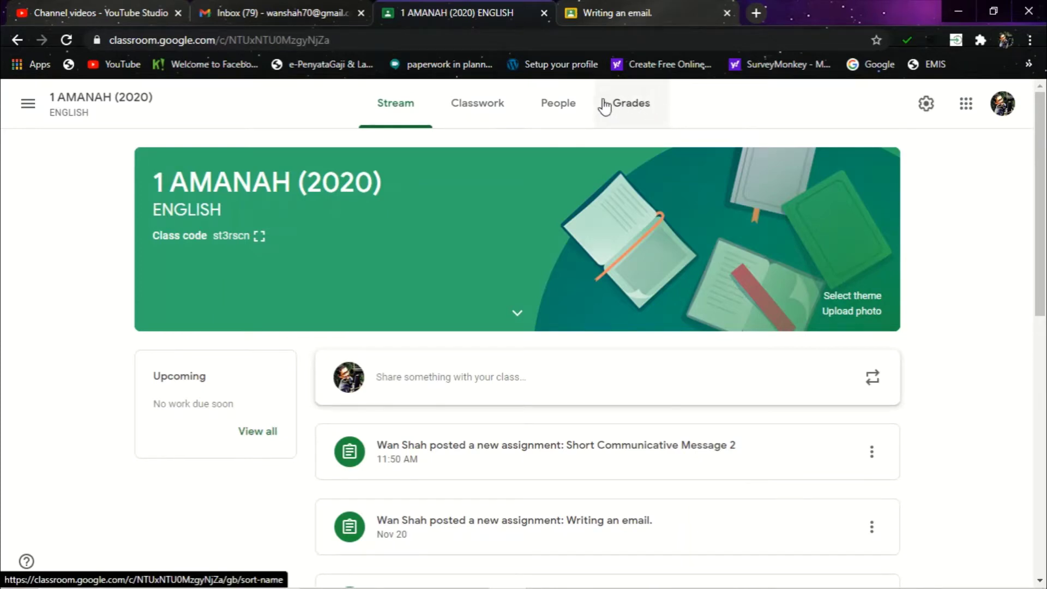
Step: Open the student work of the "Writing an email." assignment from the class gradebook
left_click(635, 114)
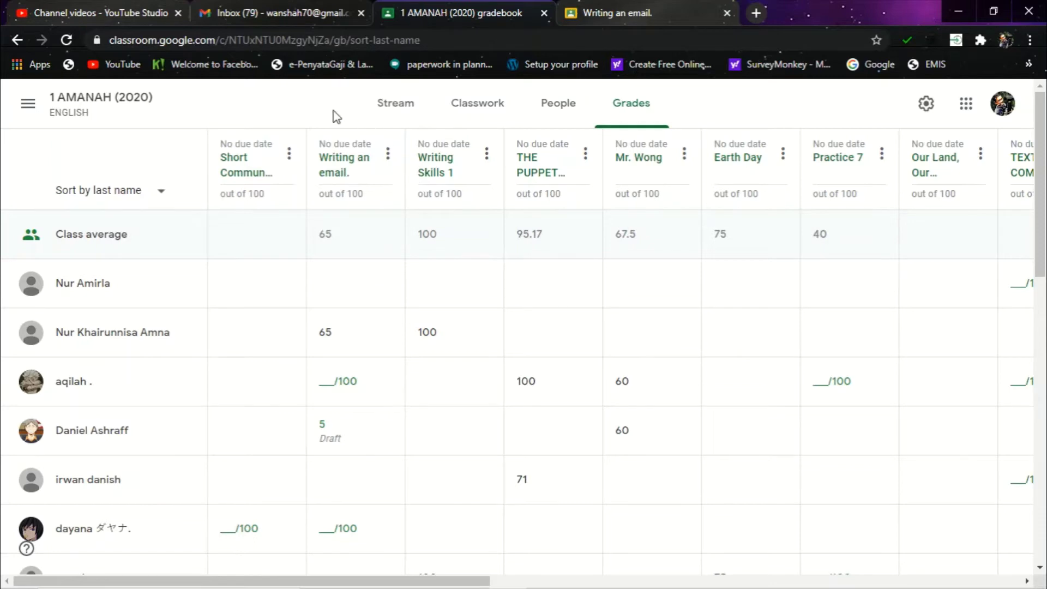
left_click(342, 163)
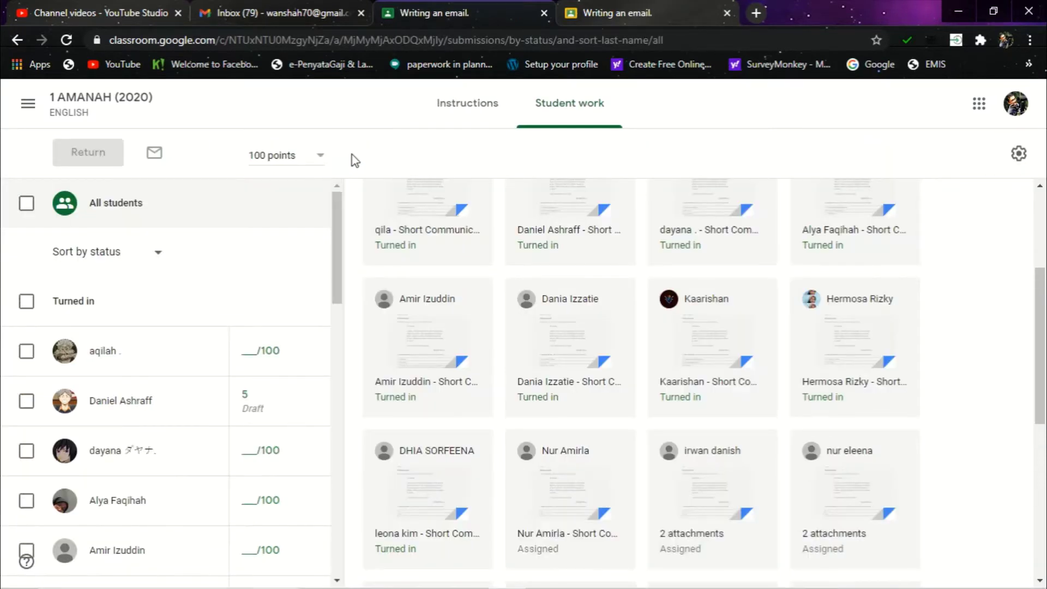
scroll(436, 246, "up", 4)
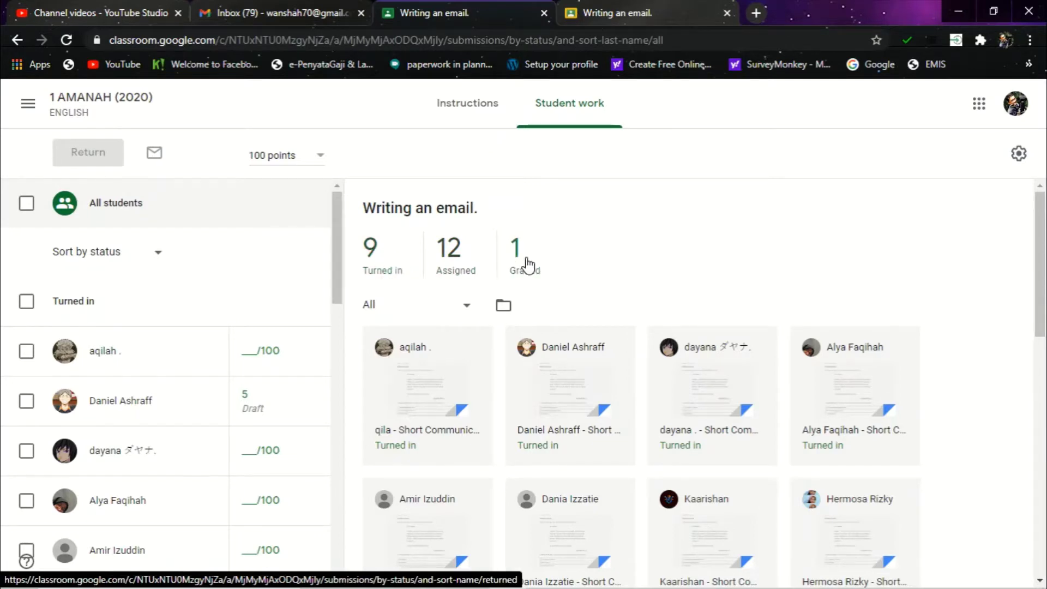
Step: Show only the turned-in submissions and open the second student's work in the second row for grading
left_click(395, 259)
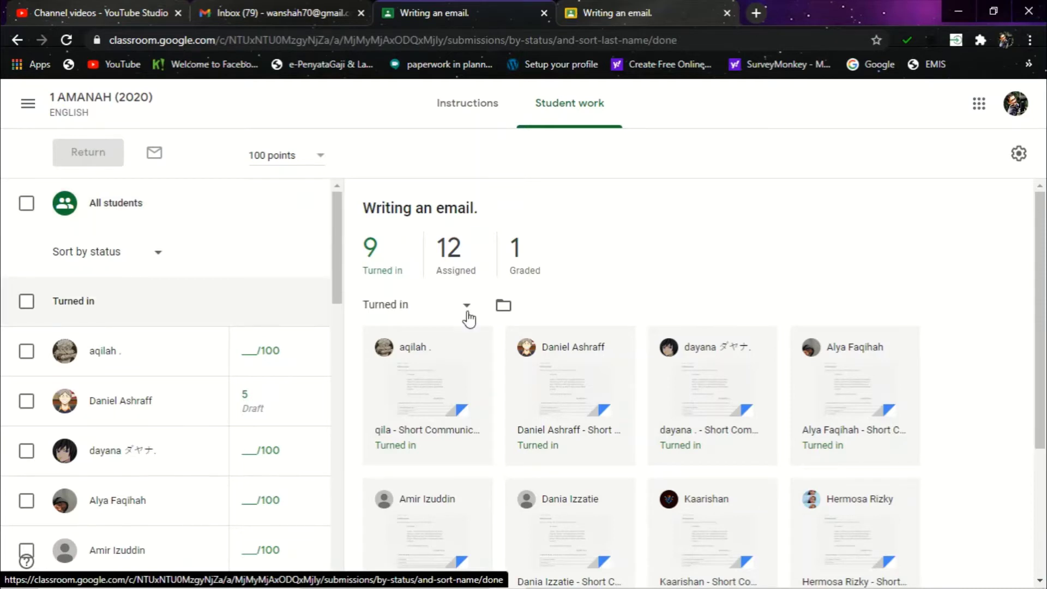
scroll(693, 308, "down", 3)
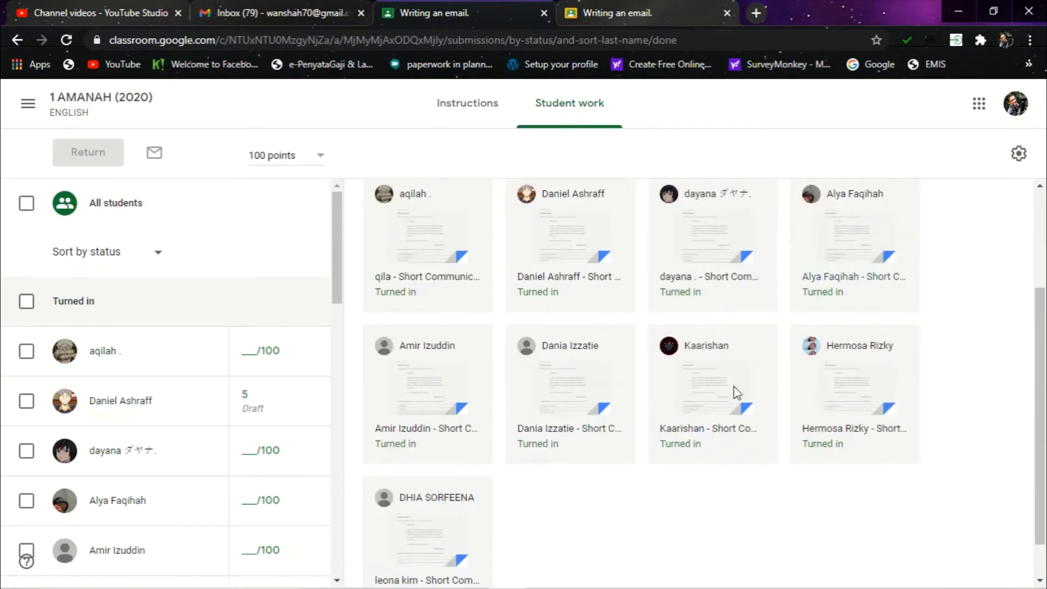
left_click(569, 391)
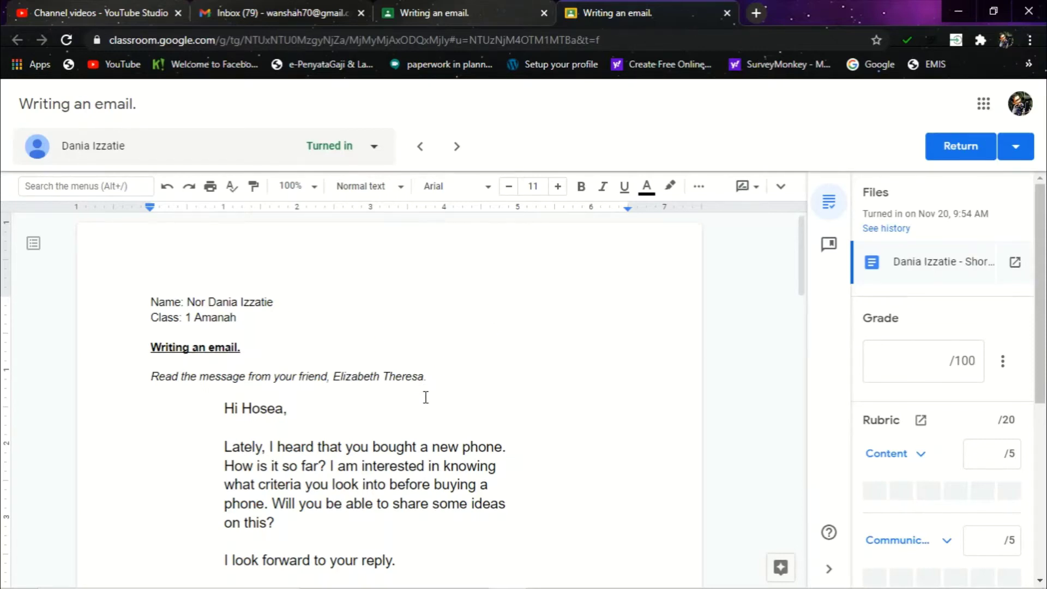
Step: Read through the student's submitted document, from the task message to the written email reply
scroll(425, 392, "down", 12)
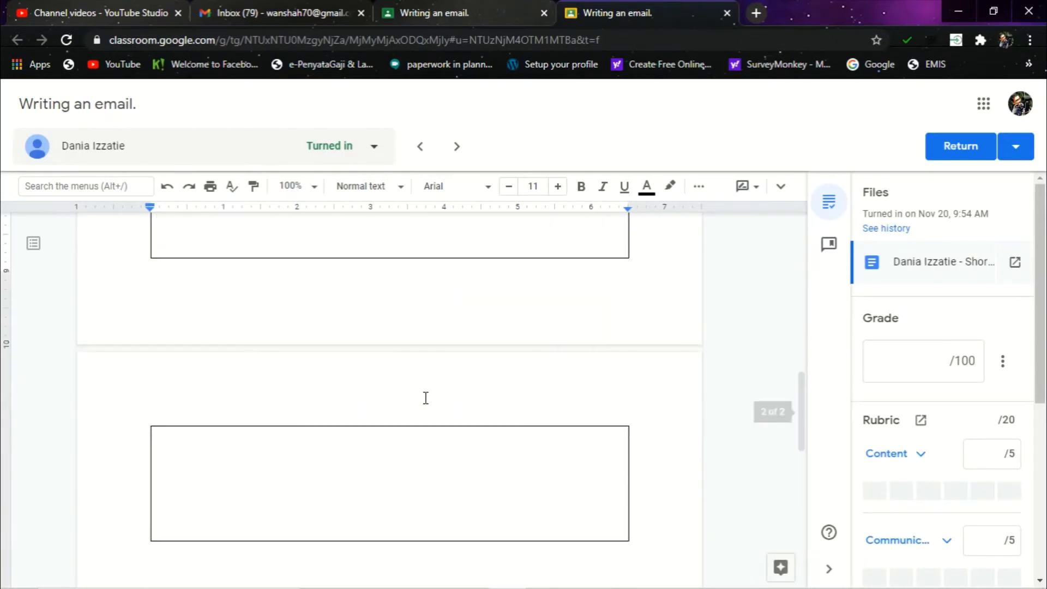
scroll(426, 398, "up", 10)
scroll(426, 397, "down", 3)
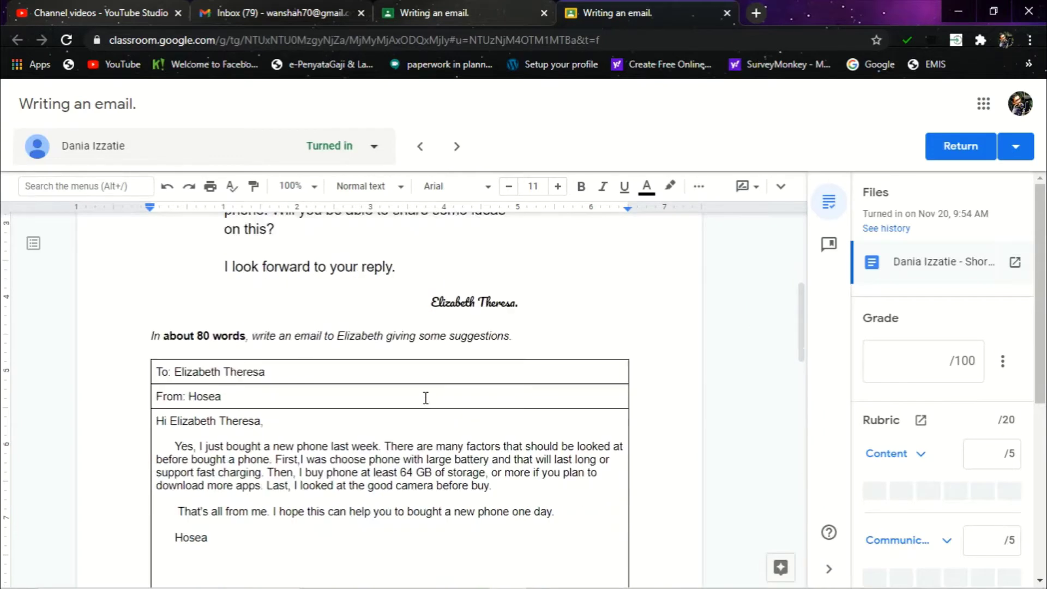
scroll(426, 397, "down", 3)
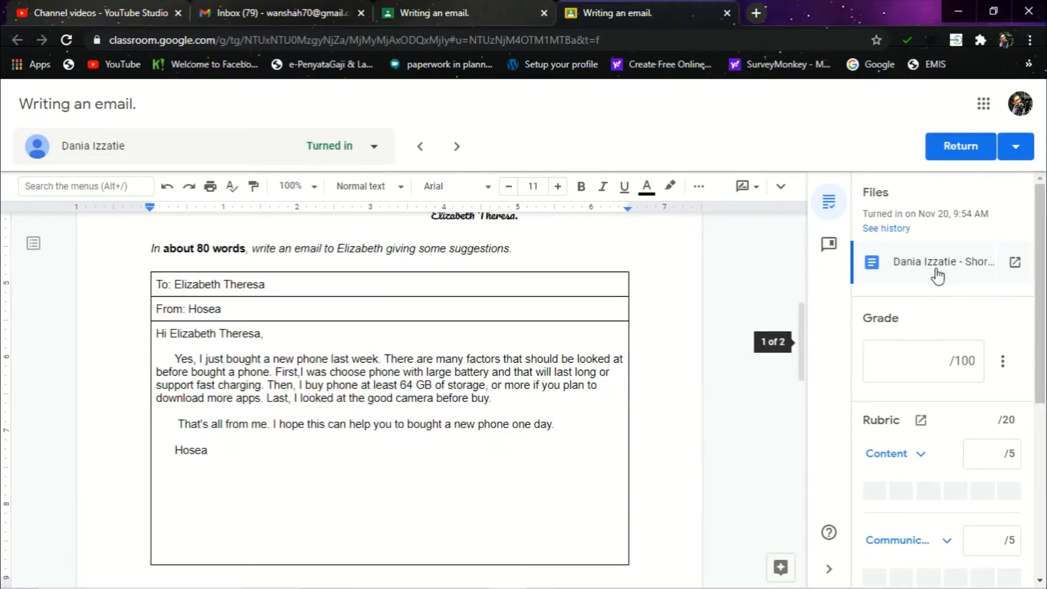
Step: Examine the grading pane's file details, overall grade field, rubric criteria and private comments section
scroll(938, 276, "down", 5)
scroll(937, 277, "up", 3)
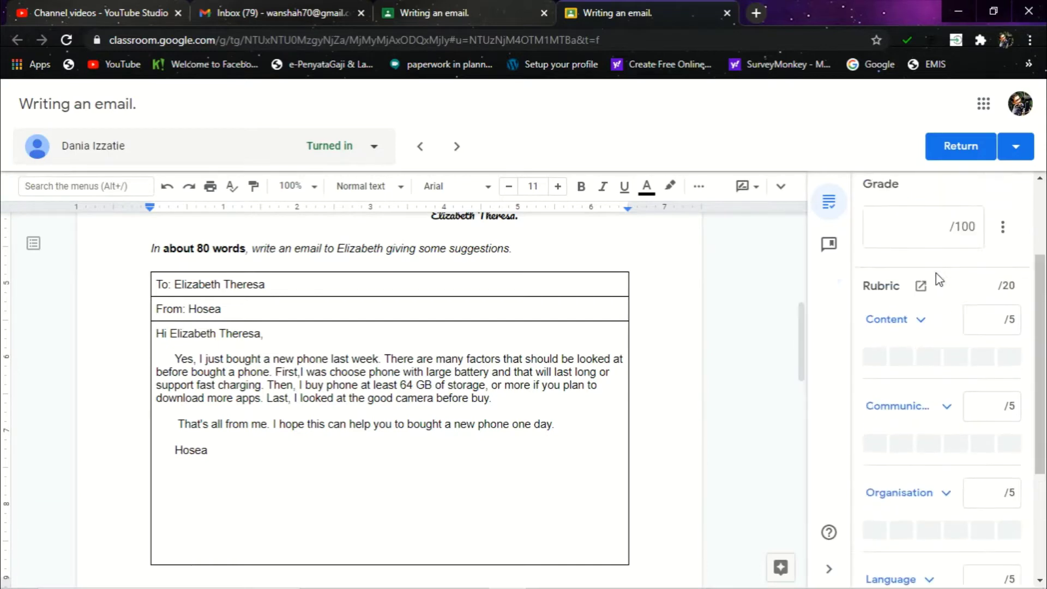
scroll(938, 279, "up", 3)
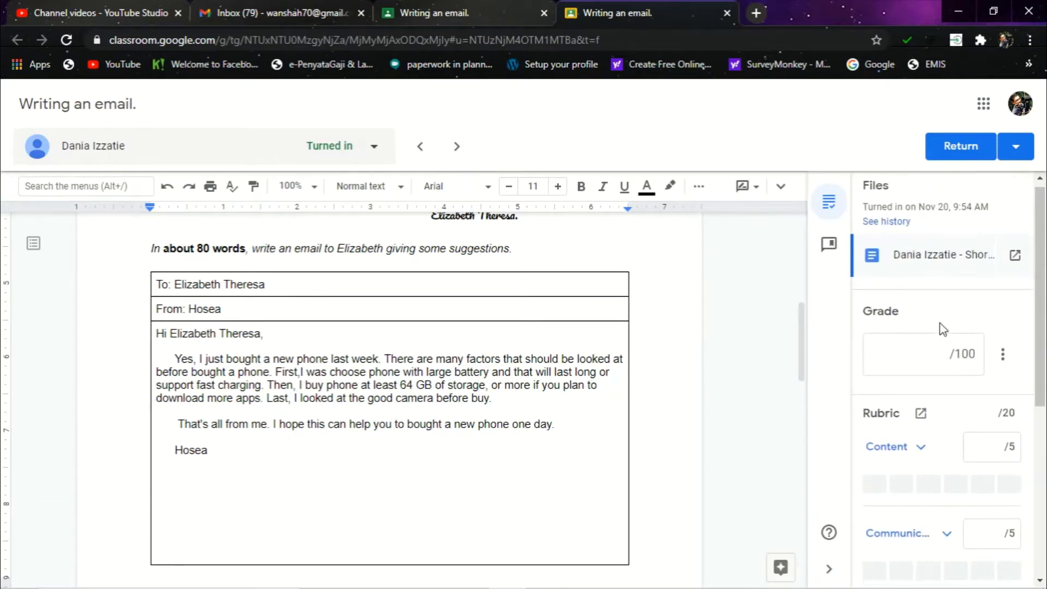
scroll(939, 316, "down", 2)
scroll(900, 300, "up", 2)
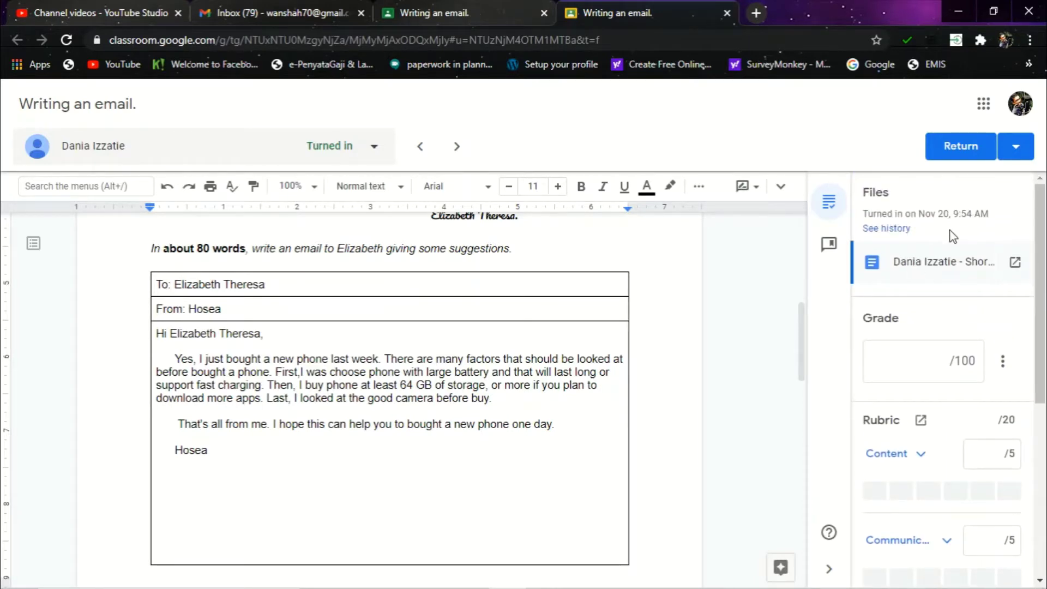
scroll(930, 295, "down", 1)
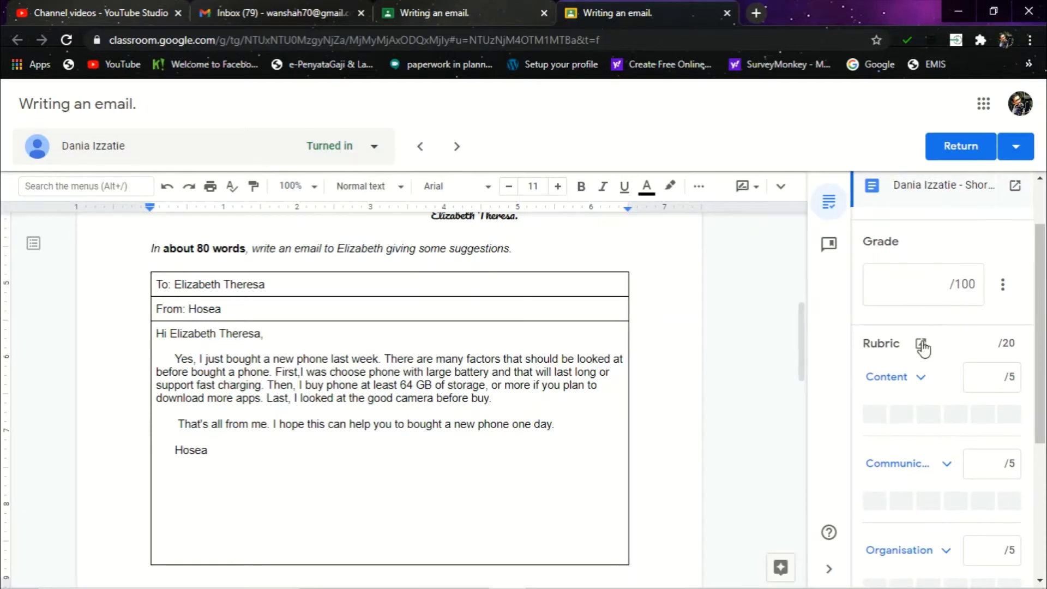
scroll(929, 349, "down", 2)
scroll(931, 353, "down", 1)
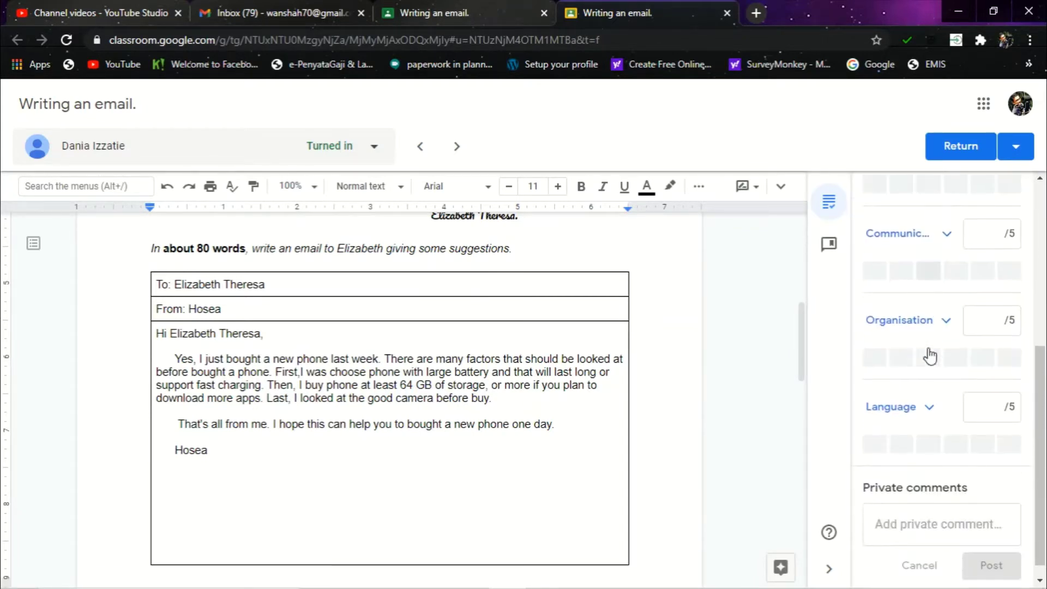
scroll(930, 354, "down", 1)
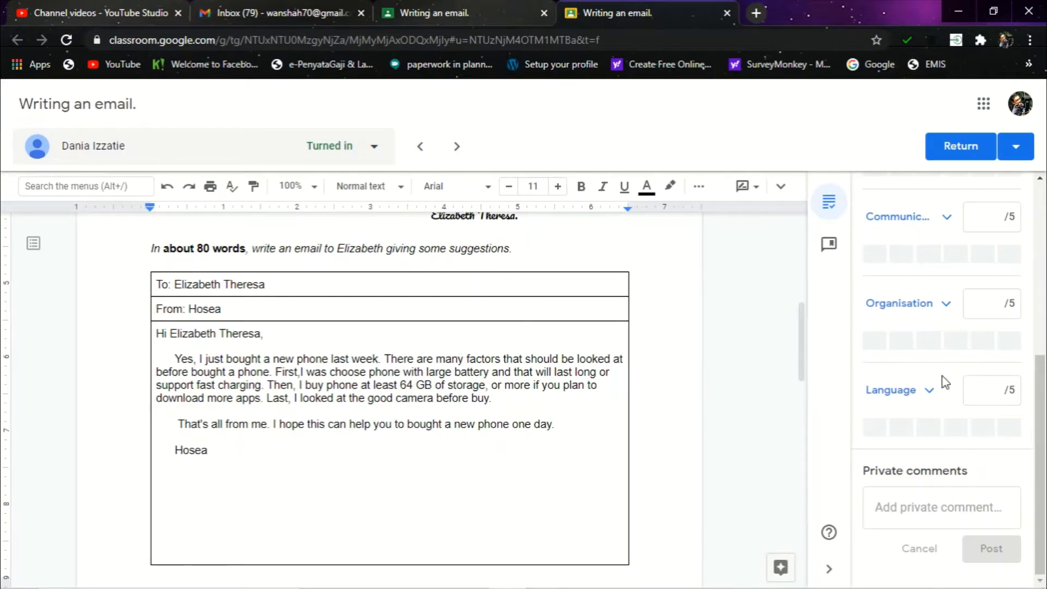
scroll(939, 379, "up", 2)
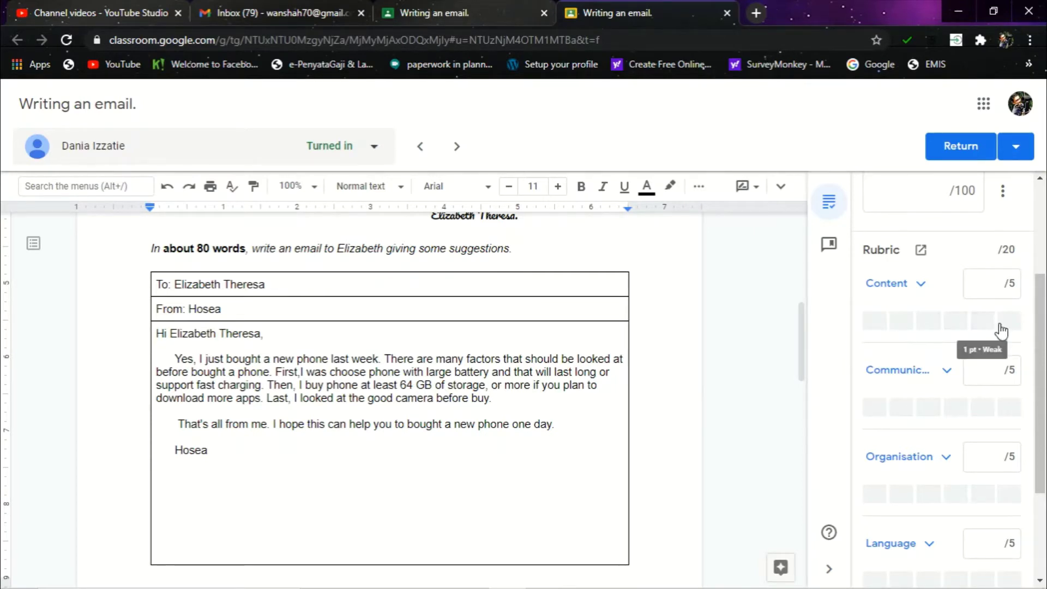
Step: Expand the rubric's Content criterion, review its level descriptions from Awesome to Irrelevant, and collapse it
left_click(921, 286)
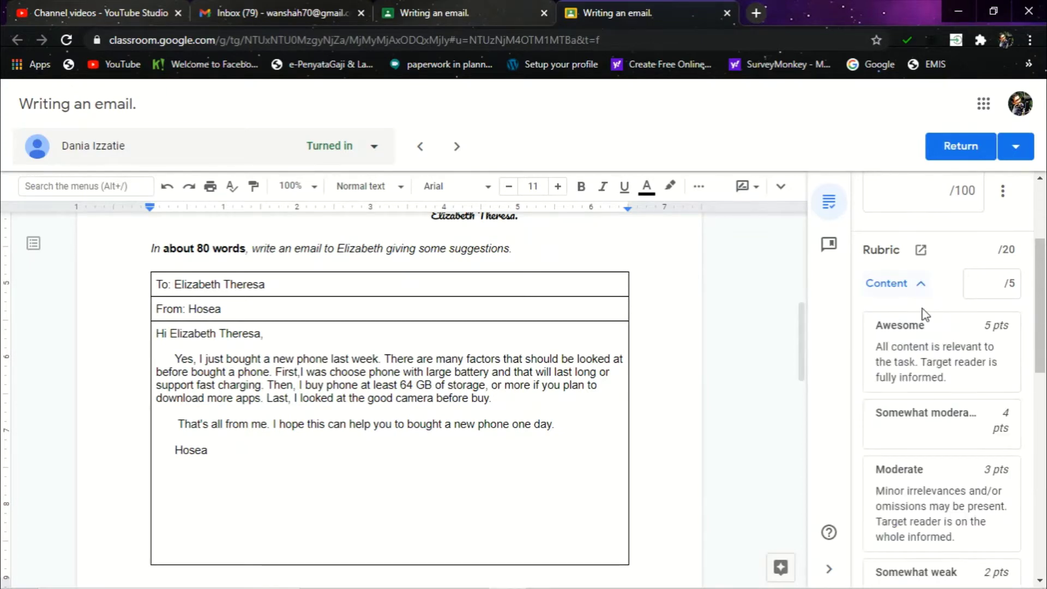
scroll(927, 311, "down", 1)
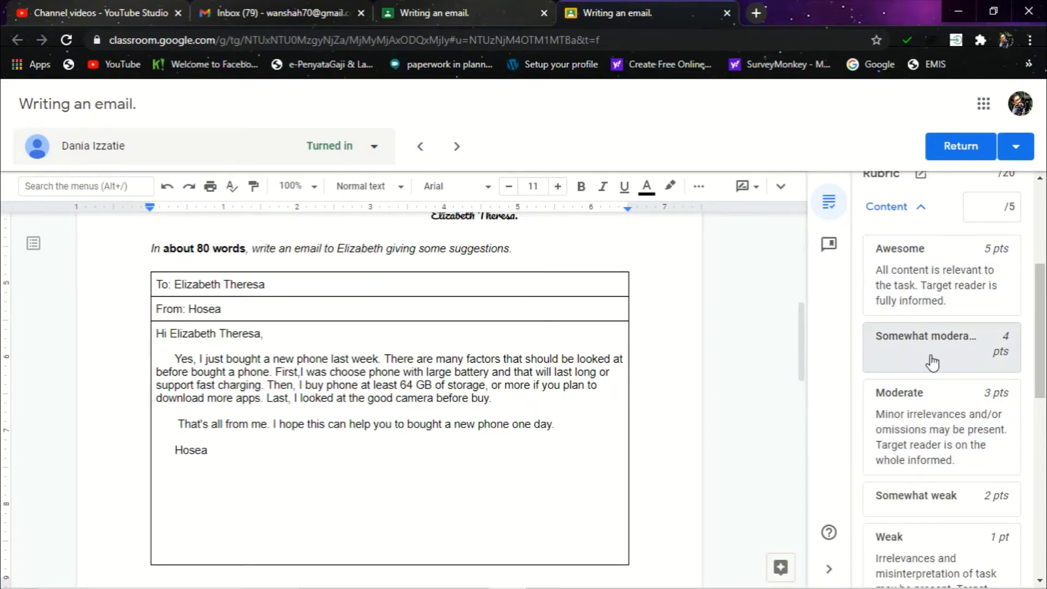
scroll(949, 425, "down", 7)
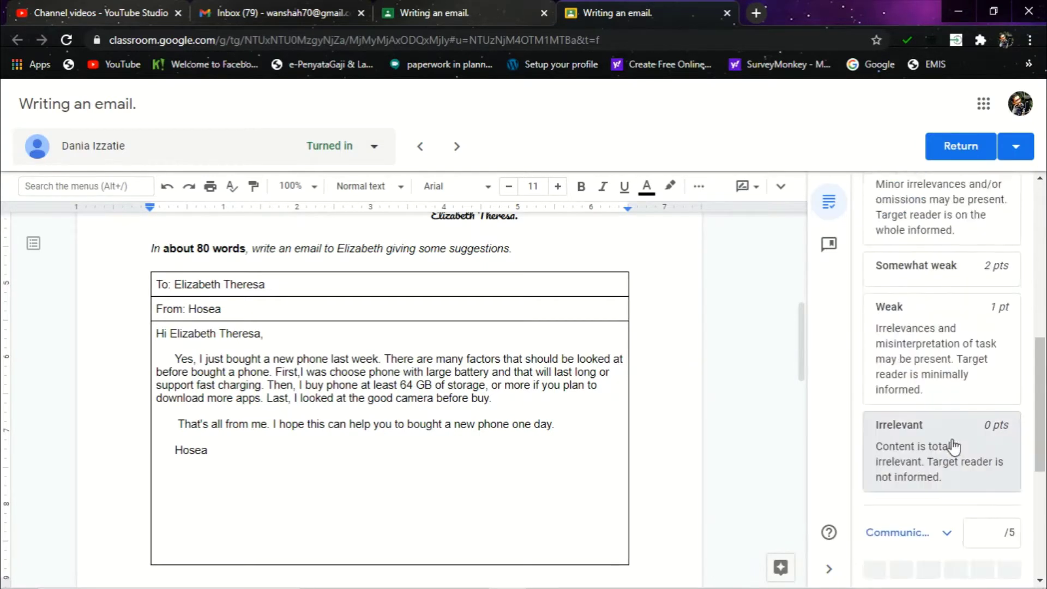
scroll(951, 403, "up", 8)
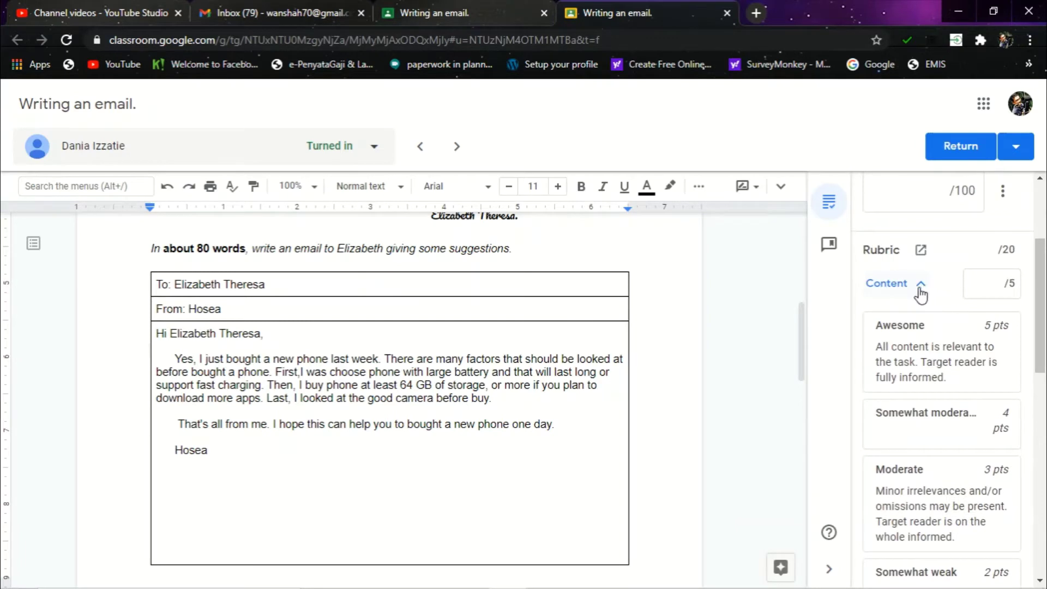
left_click(920, 292)
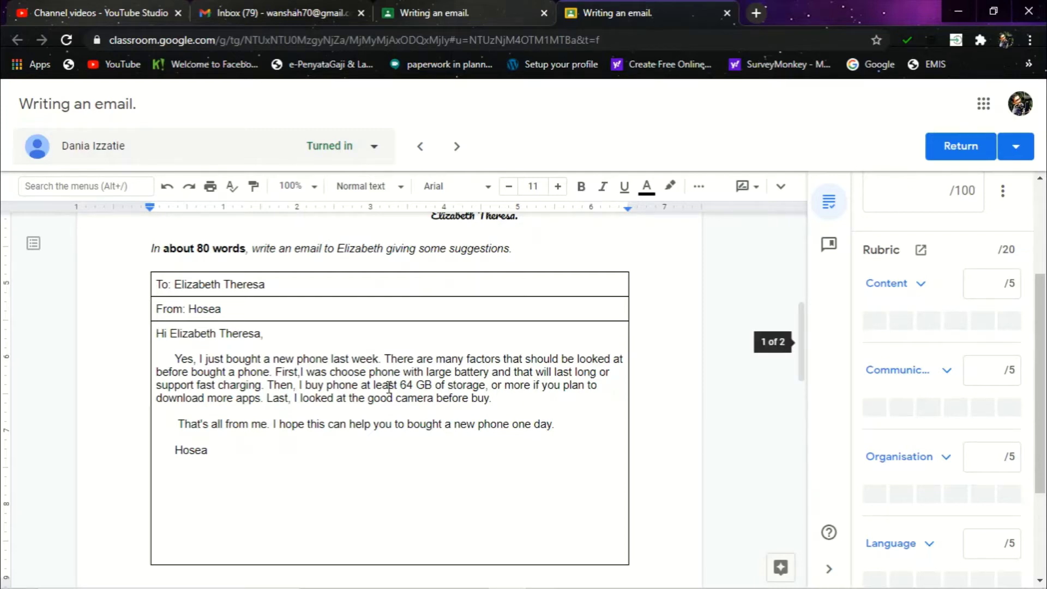
Step: Compare the task message and the 80-word instruction with the student's email reply, including its recipient and sender lines
scroll(389, 387, "up", 3)
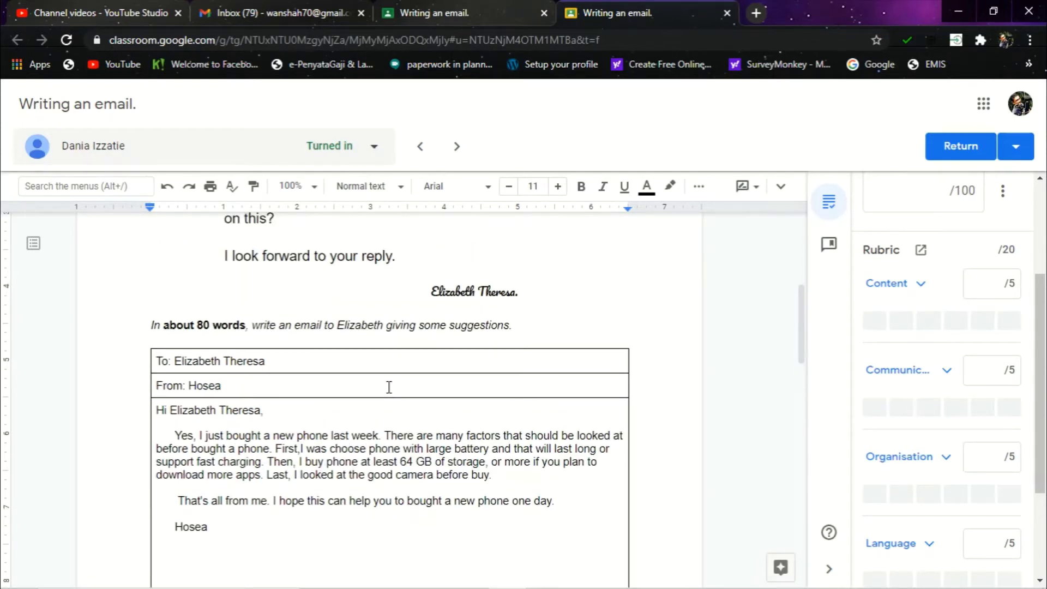
scroll(389, 387, "down", 3)
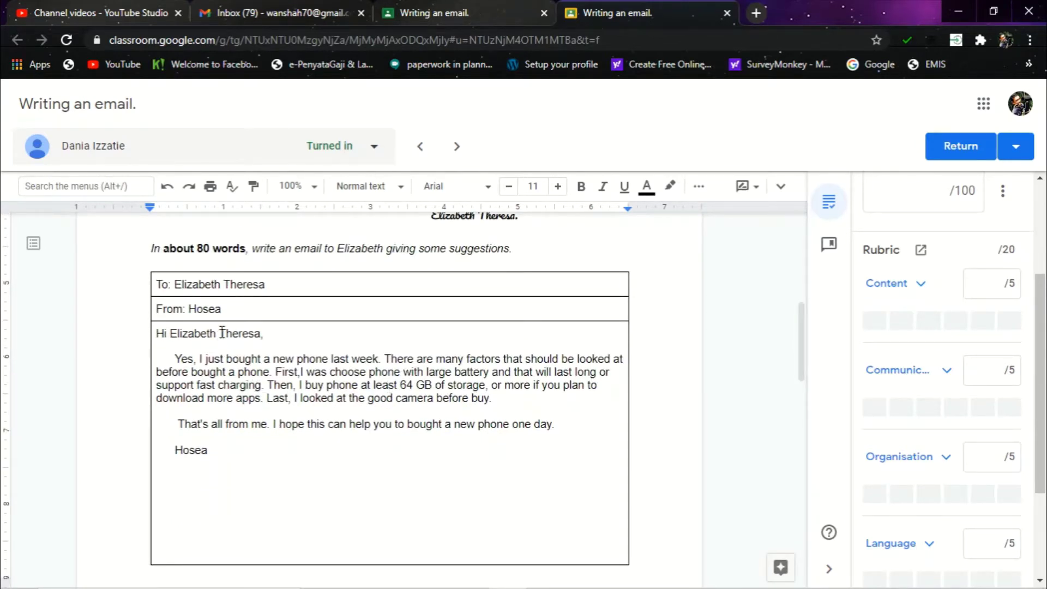
scroll(277, 295, "up", 3)
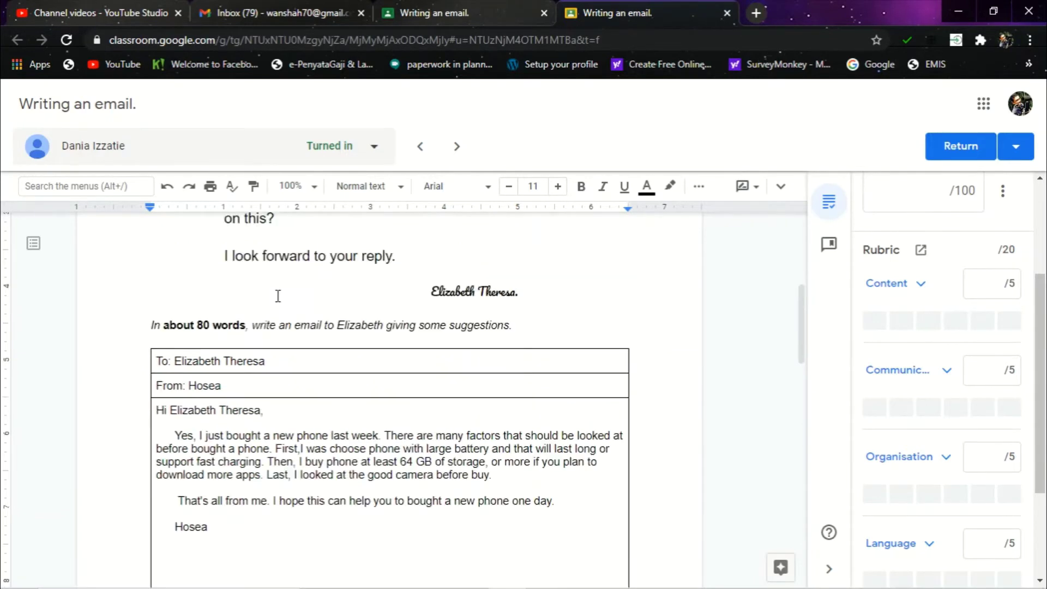
scroll(278, 296, "up", 9)
scroll(272, 298, "down", 4)
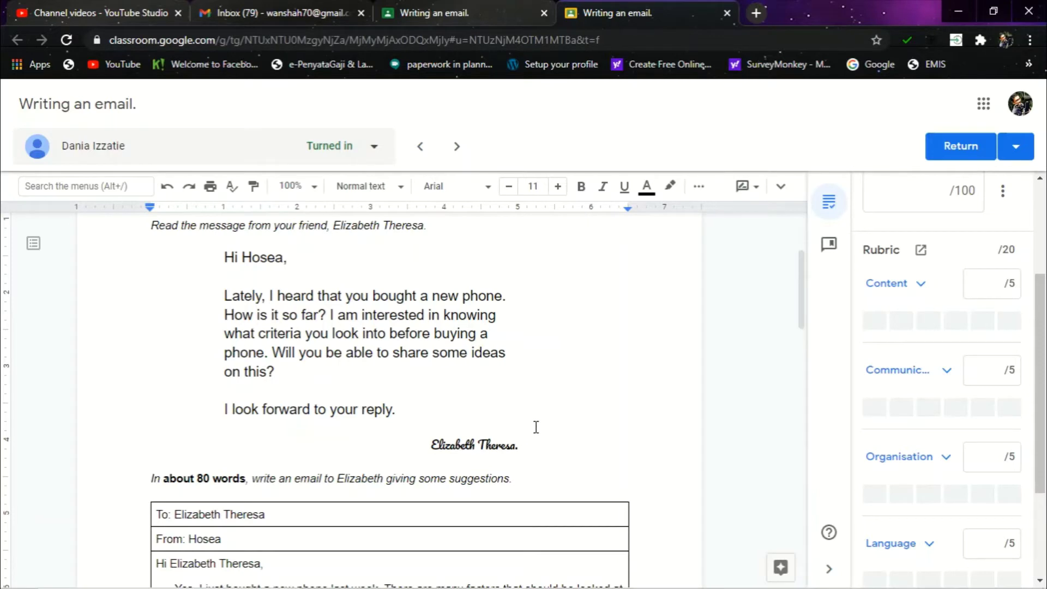
scroll(536, 427, "down", 3)
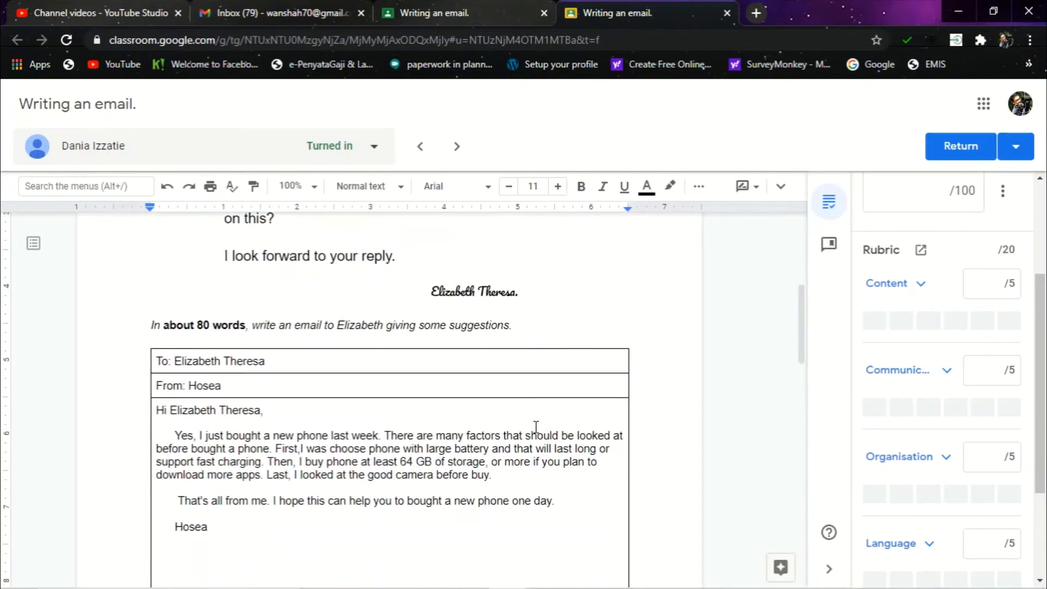
scroll(536, 427, "down", 1)
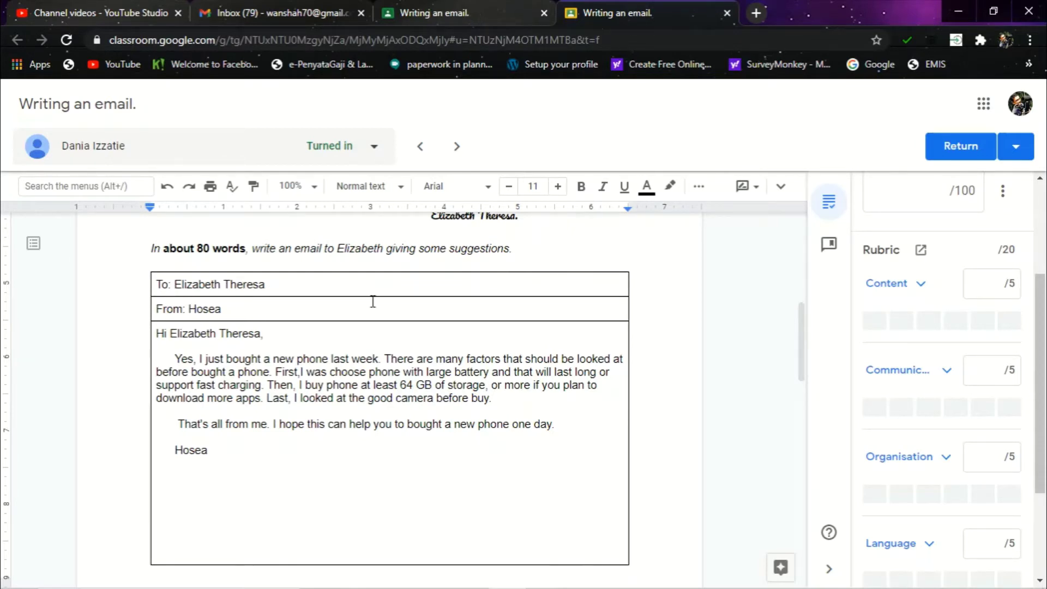
scroll(468, 260, "up", 1)
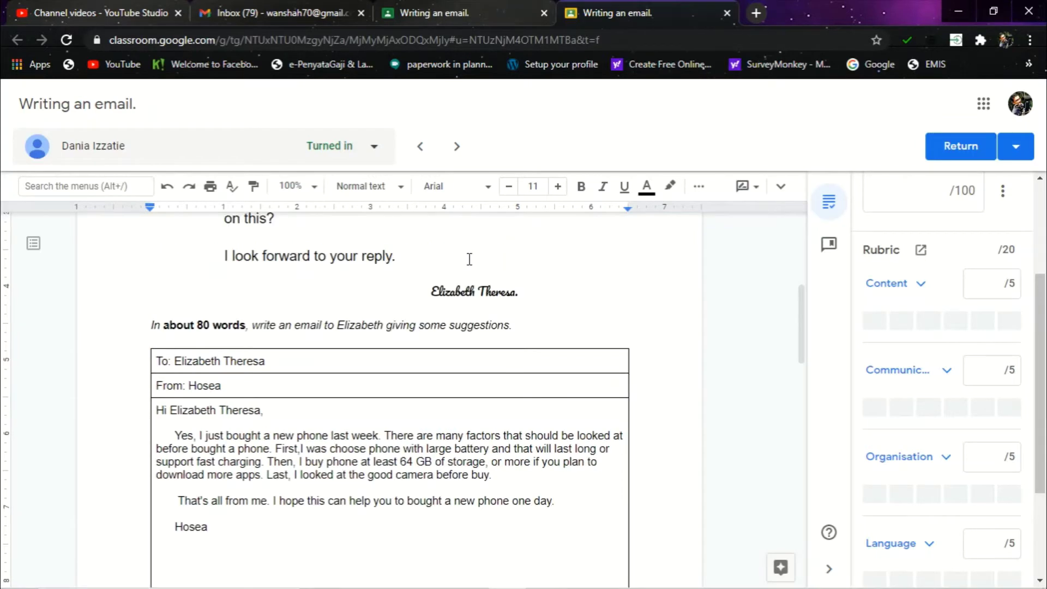
scroll(468, 259, "down", 1)
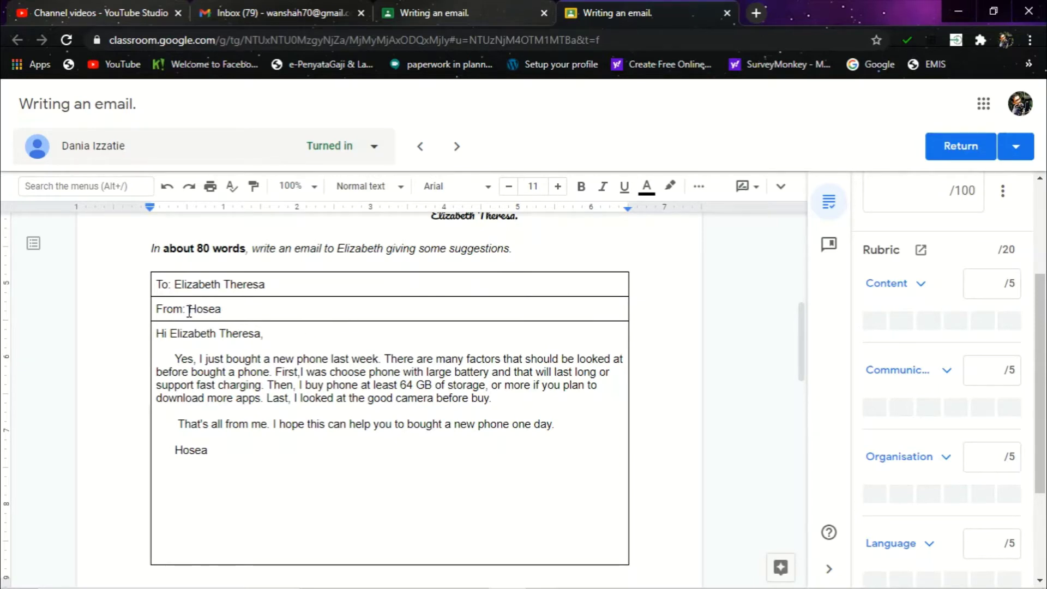
double_click(221, 311)
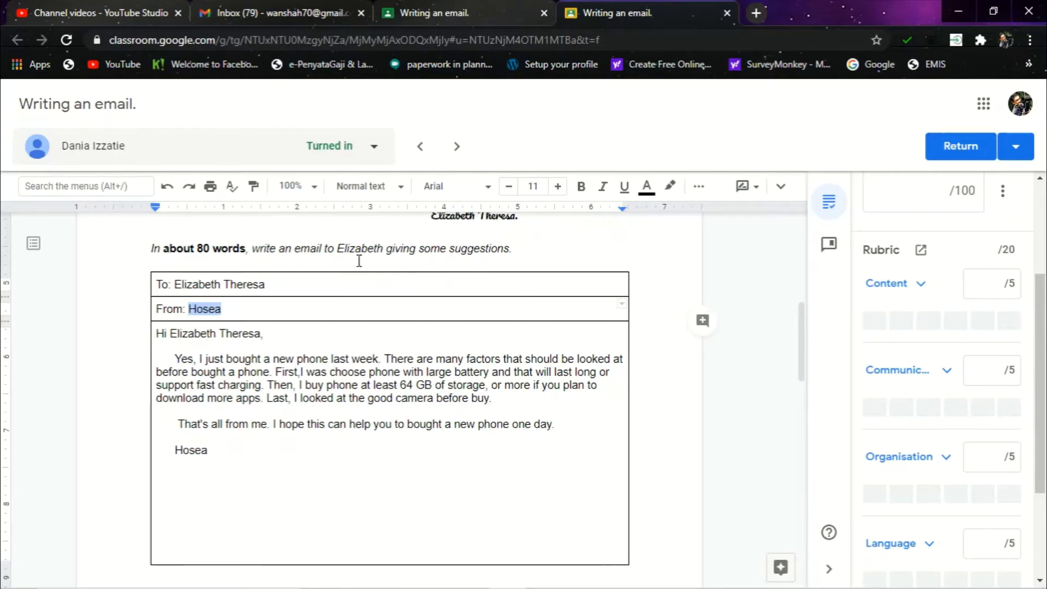
left_click(702, 320)
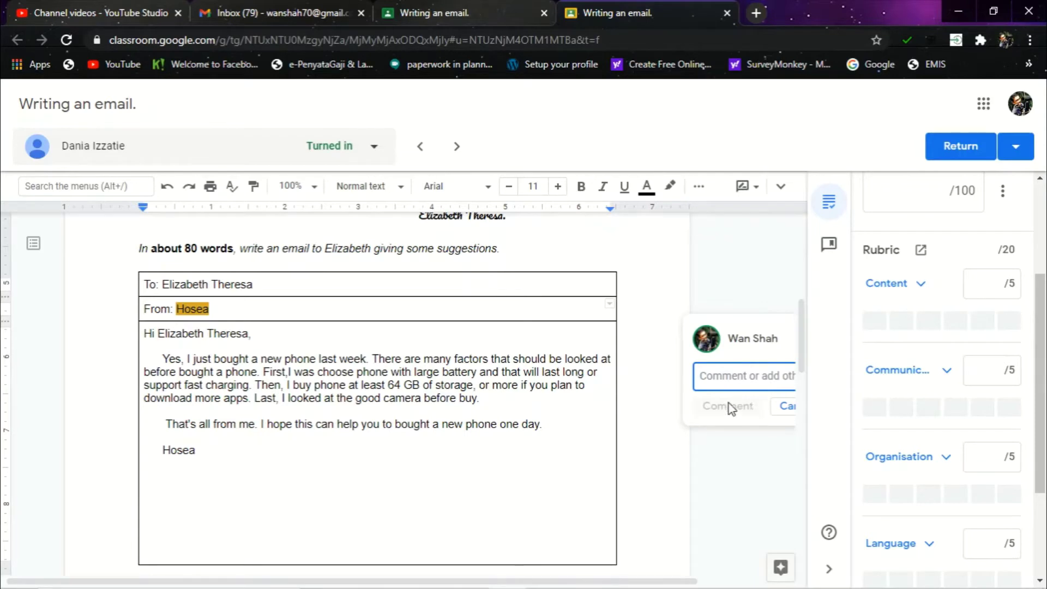
left_click(784, 409)
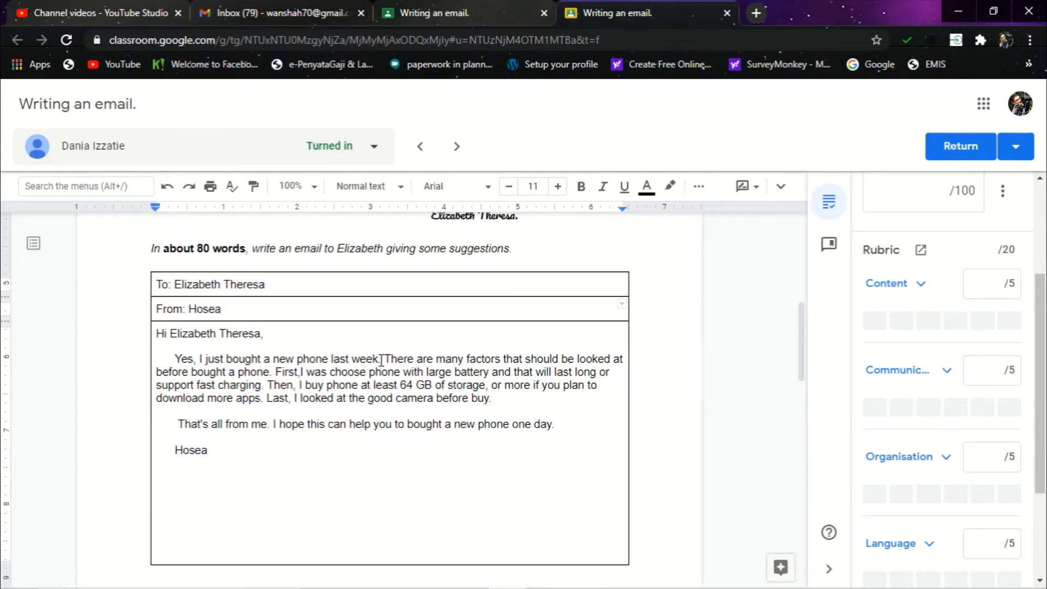
Step: Add the comment "buying" on the word "bought" in the phrase "before bought a phone"
scroll(261, 430, "down", 2)
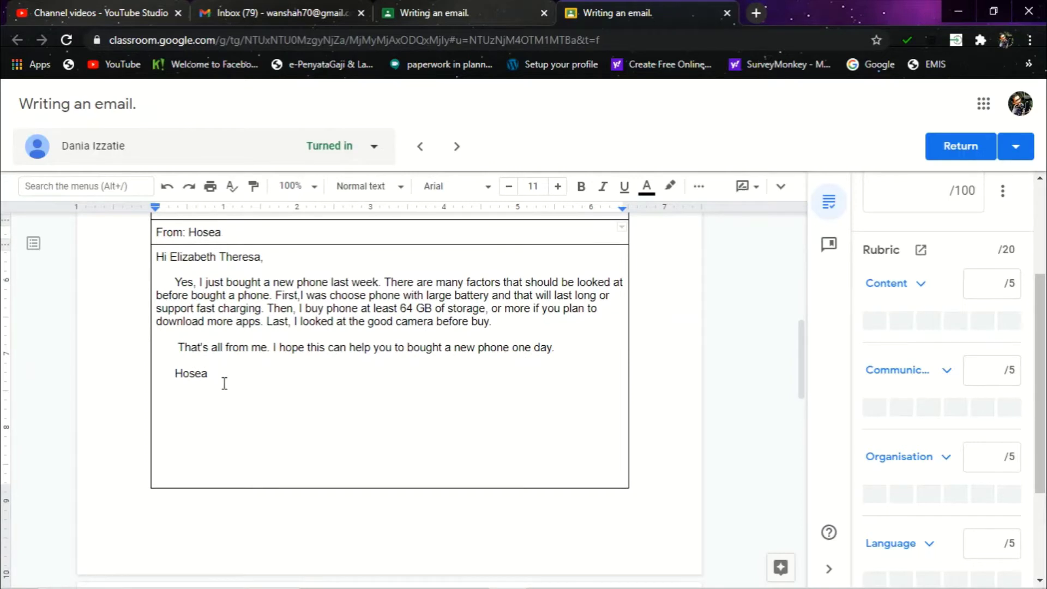
scroll(223, 384, "up", 2)
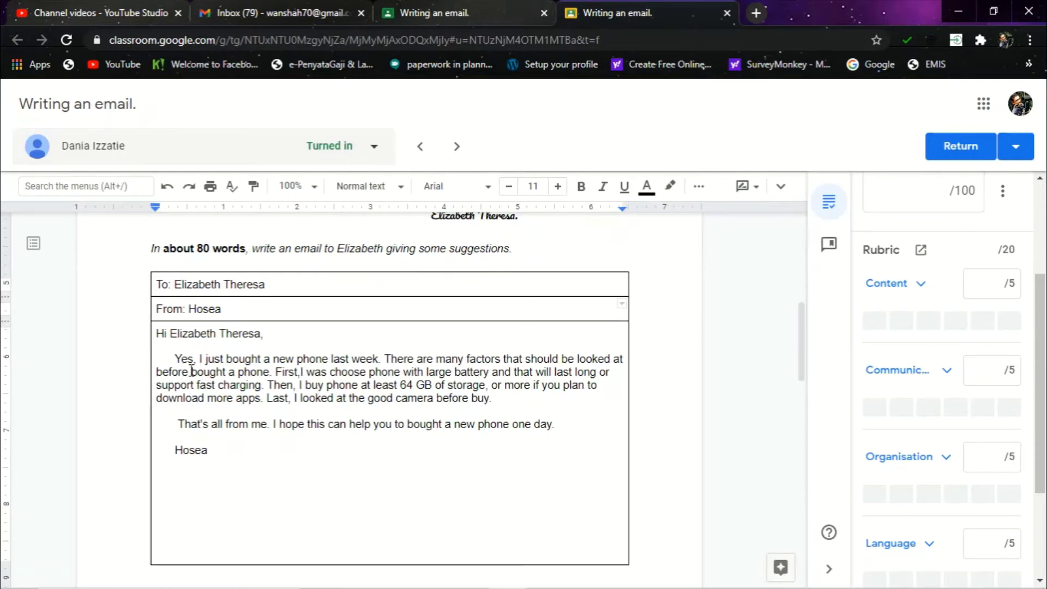
left_click_drag(191, 373, 225, 376)
left_click(703, 386)
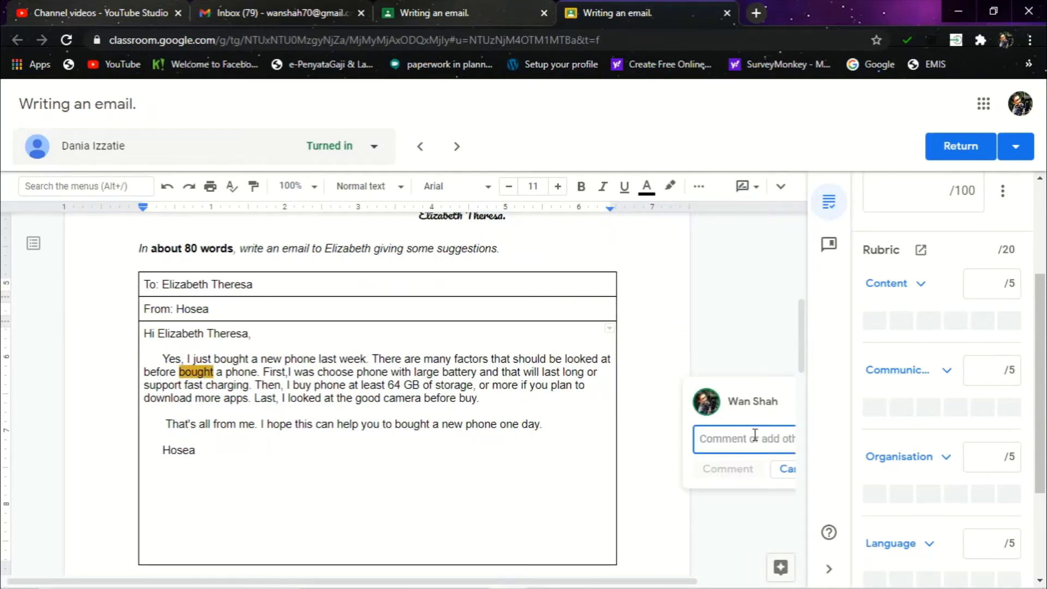
type("buying")
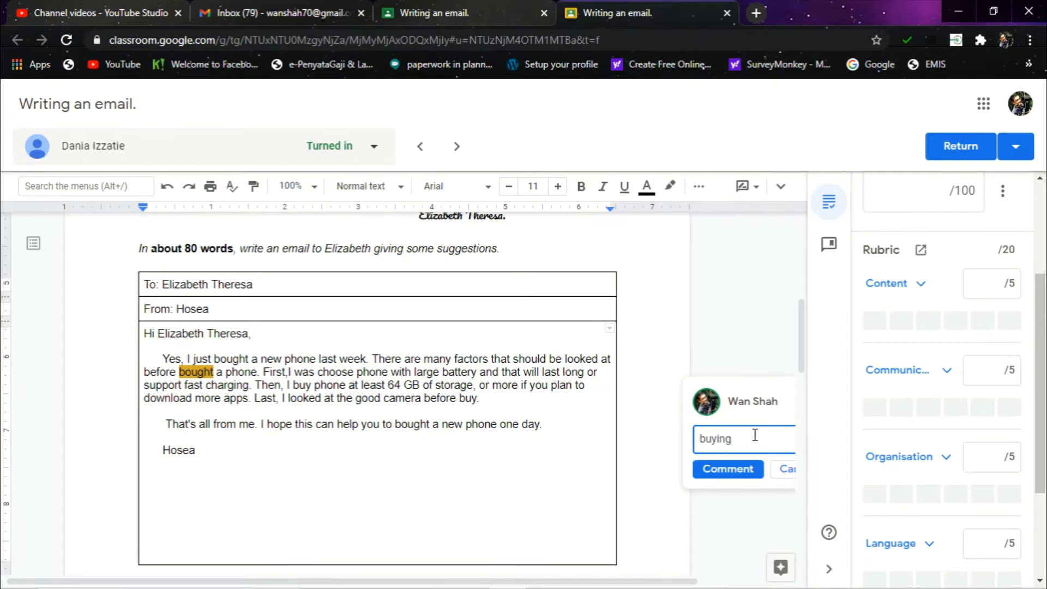
left_click(729, 470)
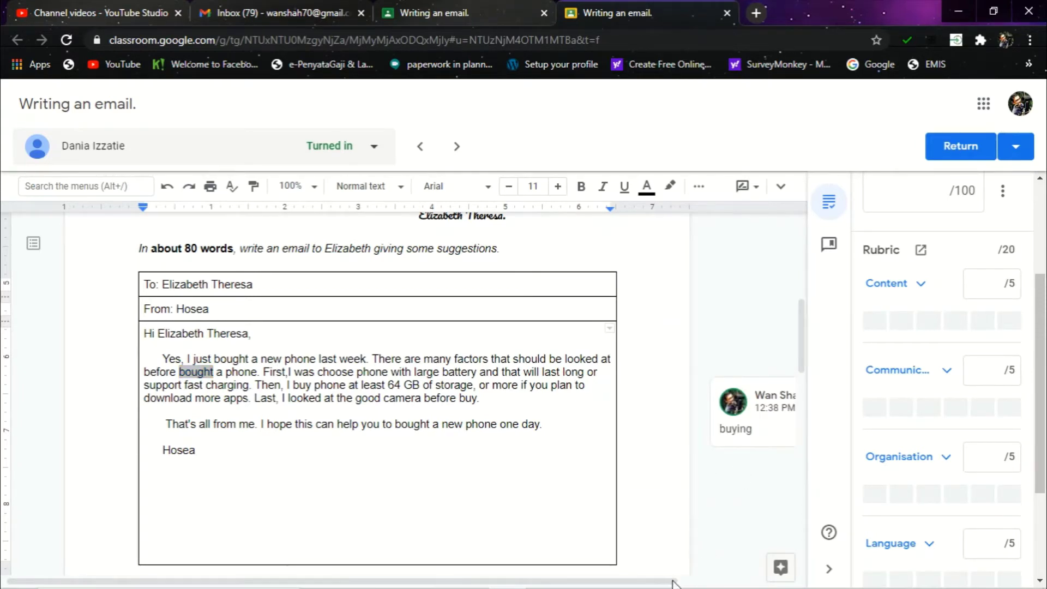
Step: Add the comment "will" on the word "was" in "First,I was choose phone"
left_click_drag(672, 582, 735, 565)
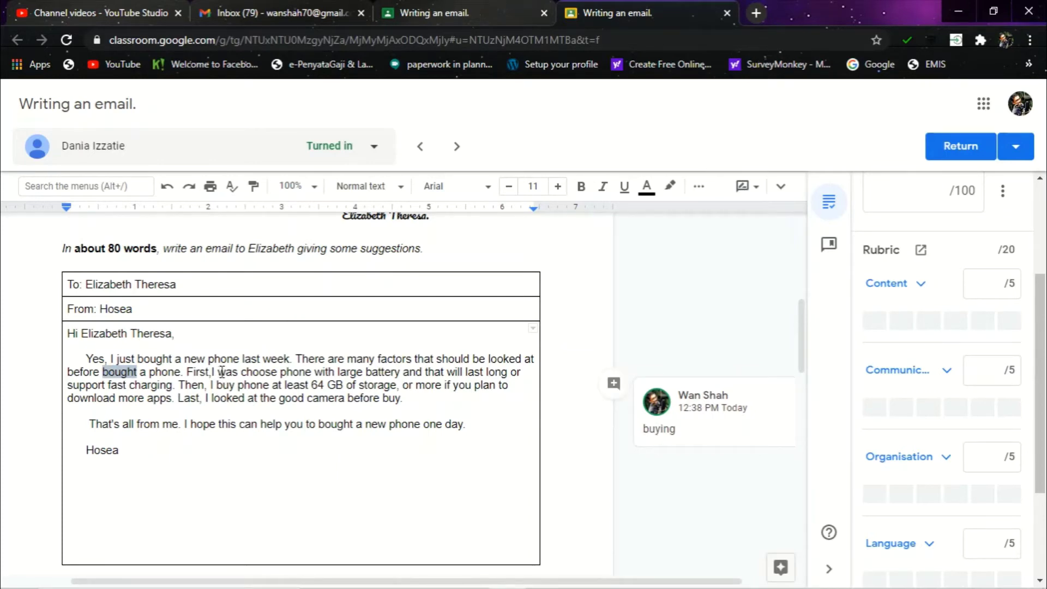
left_click(238, 372)
double_click(237, 372)
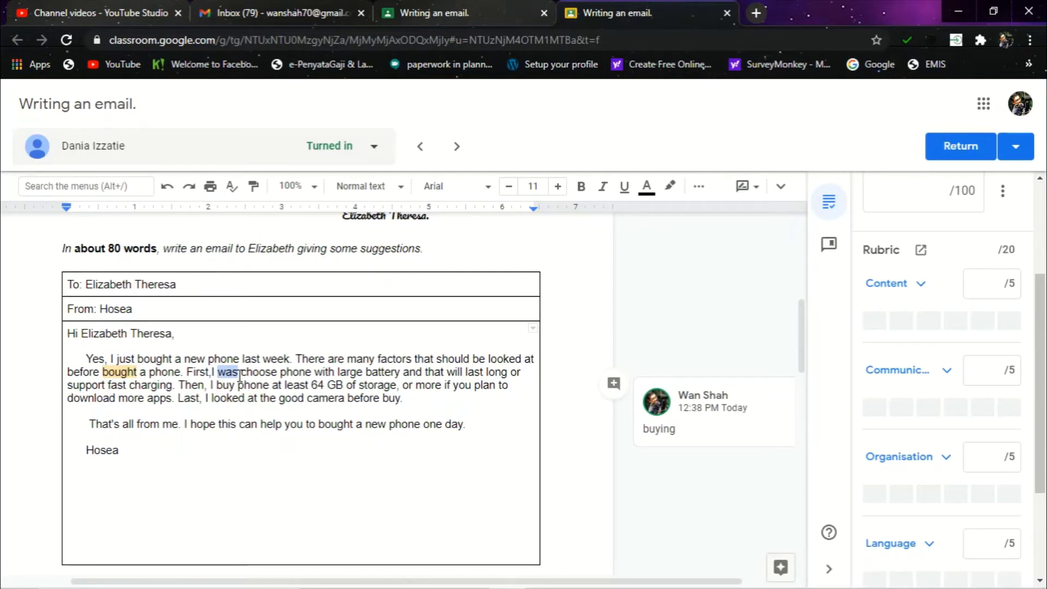
left_click(613, 385)
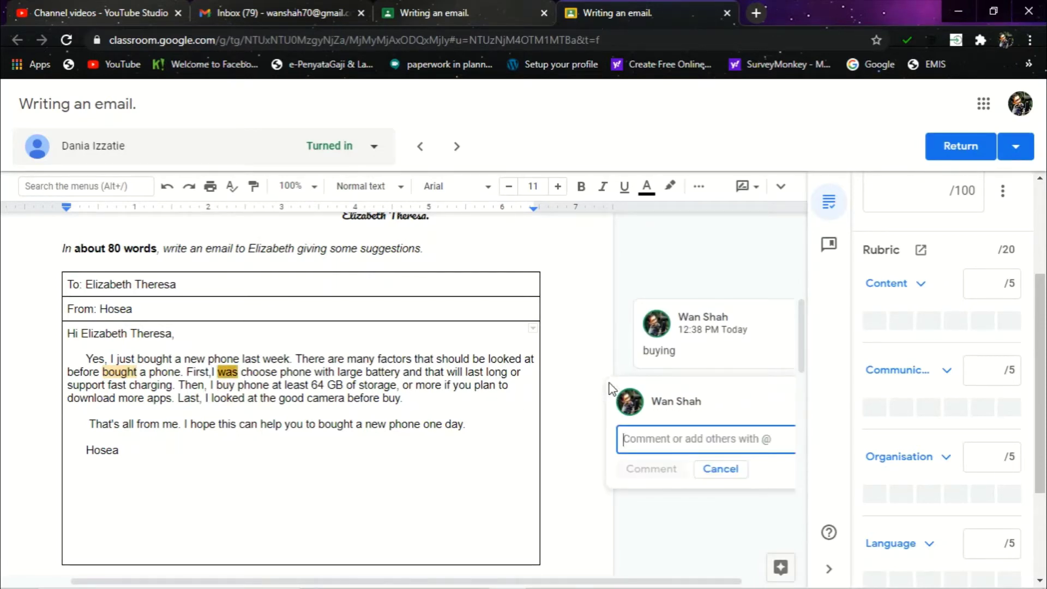
type("will")
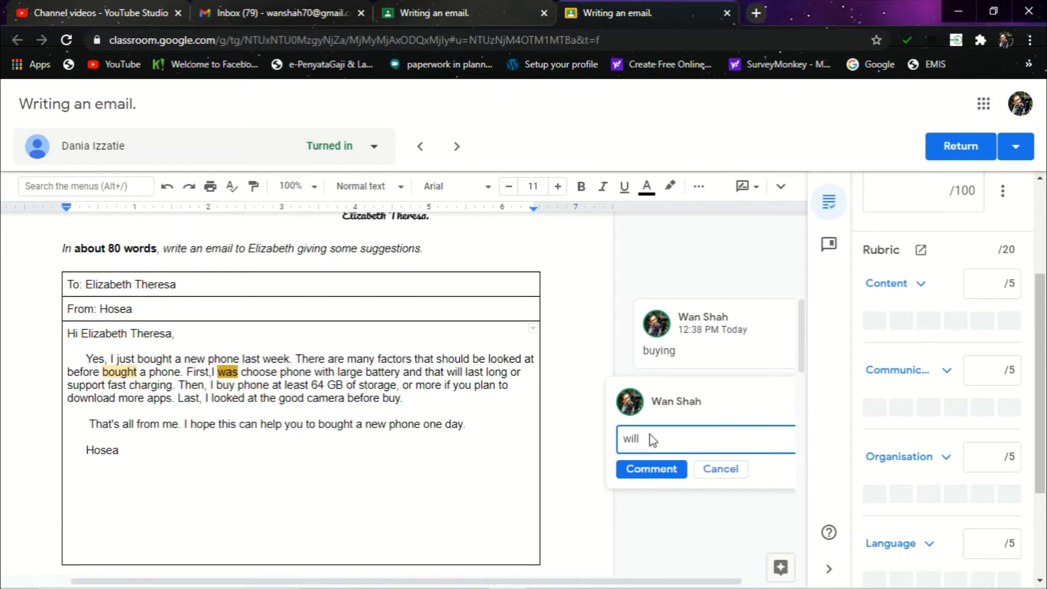
left_click(650, 469)
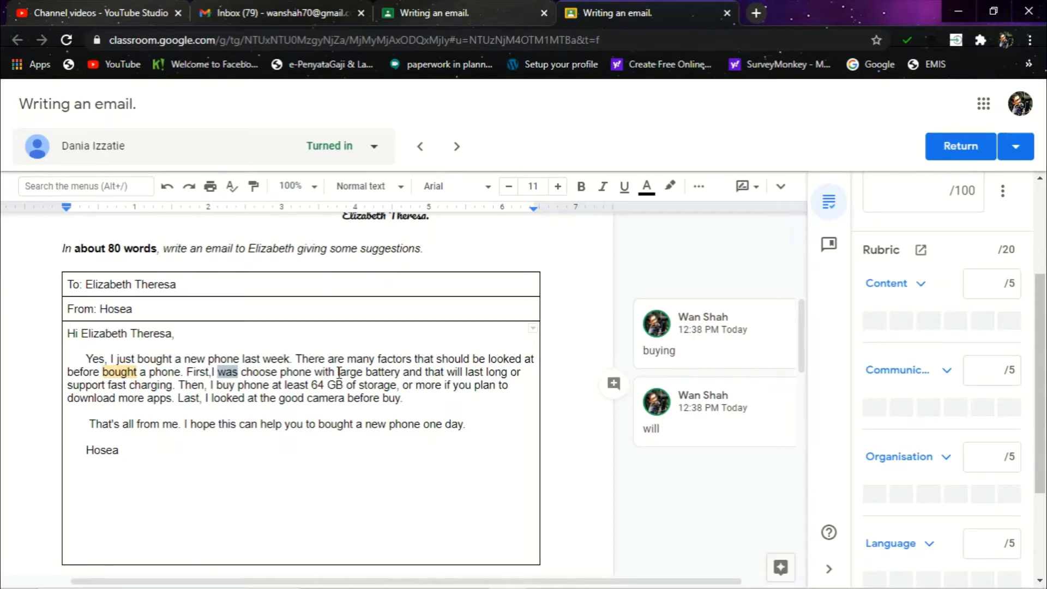
Step: Add the comment "powerful battery" on the words "large battery" in the email's first paragraph
left_click_drag(339, 373, 401, 371)
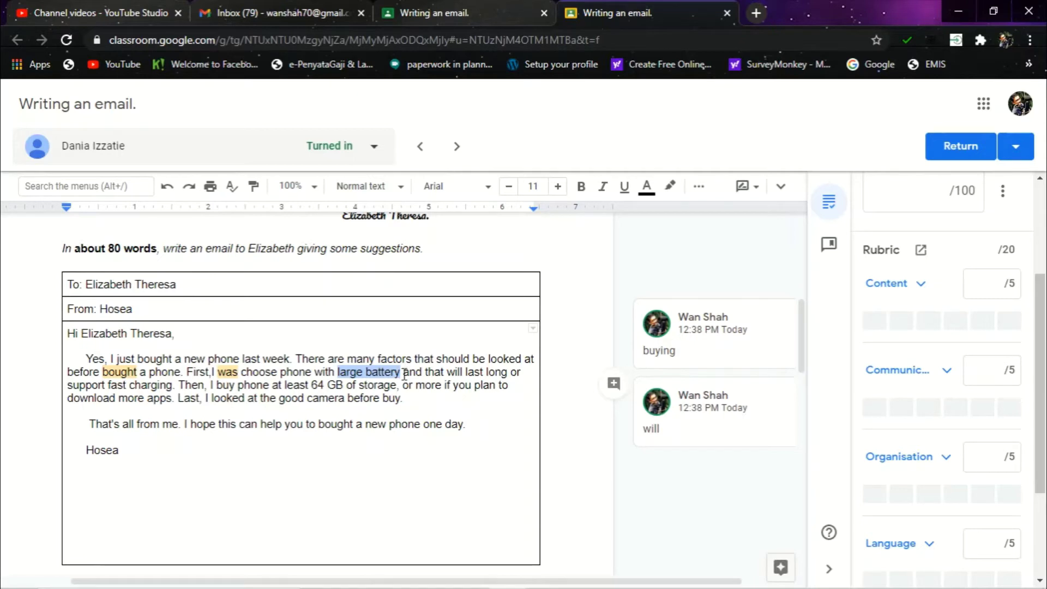
left_click(613, 385)
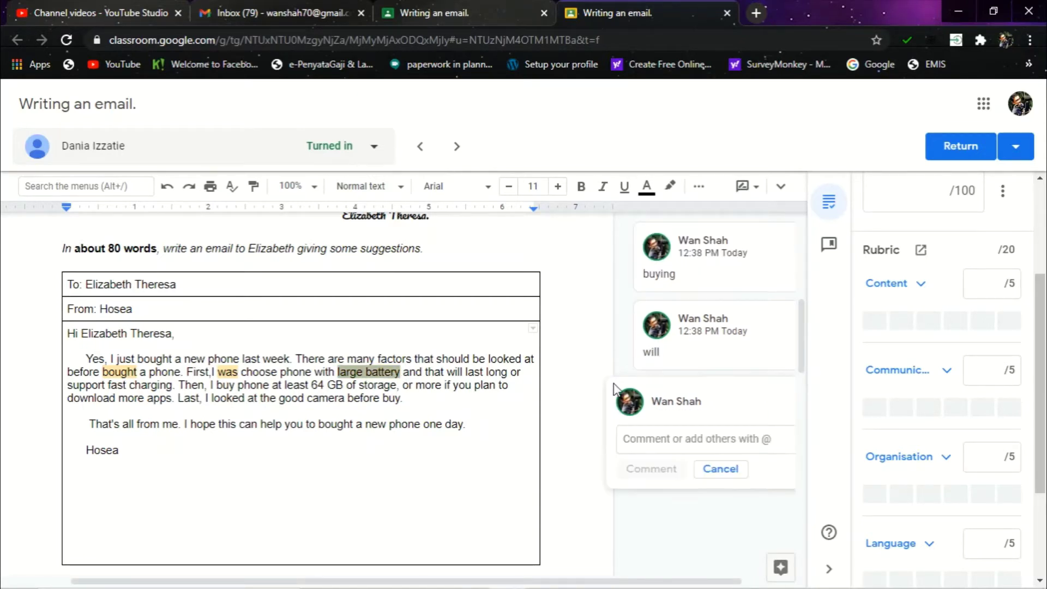
type("power")
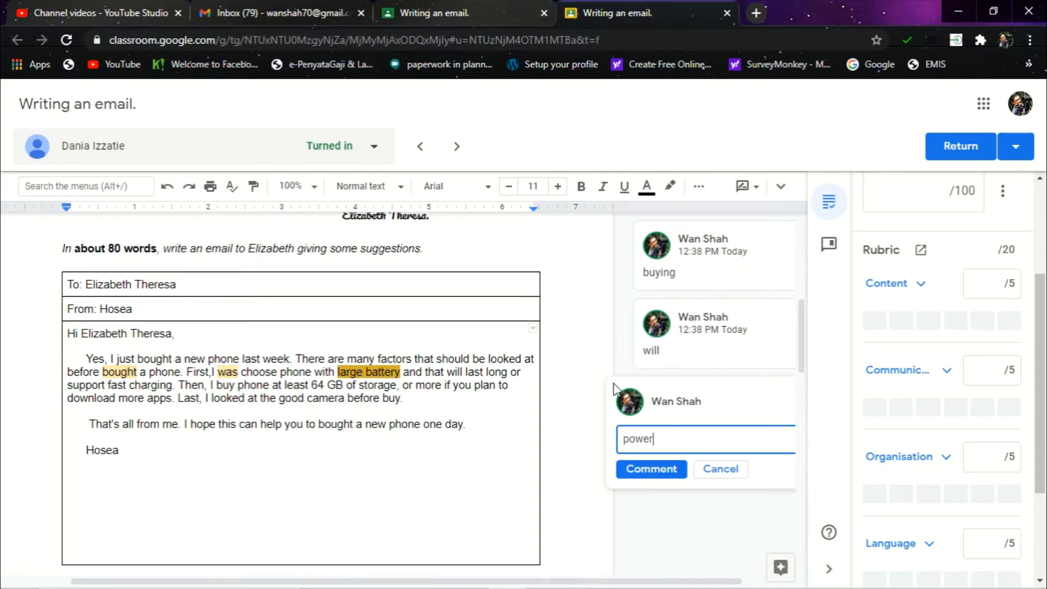
type("ful battery")
left_click(672, 476)
left_click(483, 437)
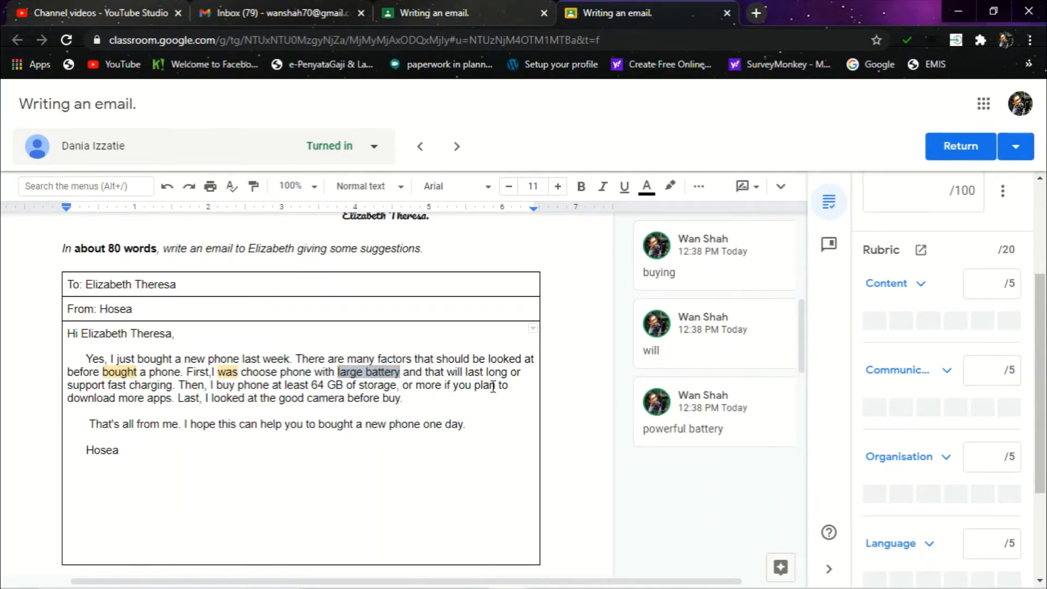
Step: Add the comment "look into" on the word "buy" in "Then, I buy phone"
left_click(134, 397)
left_click(218, 385)
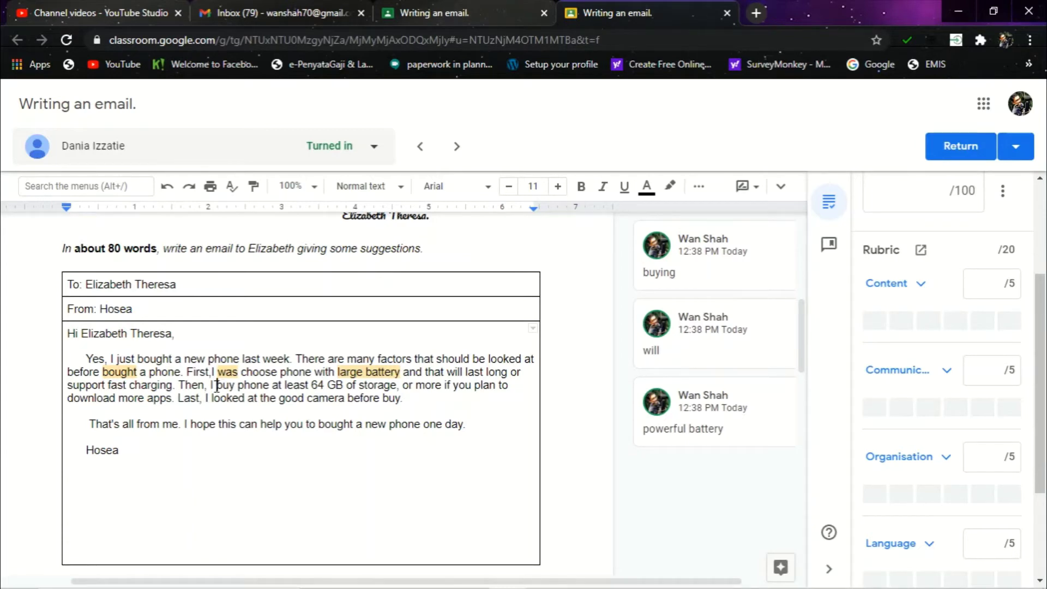
double_click(234, 385)
left_click(614, 401)
type("look")
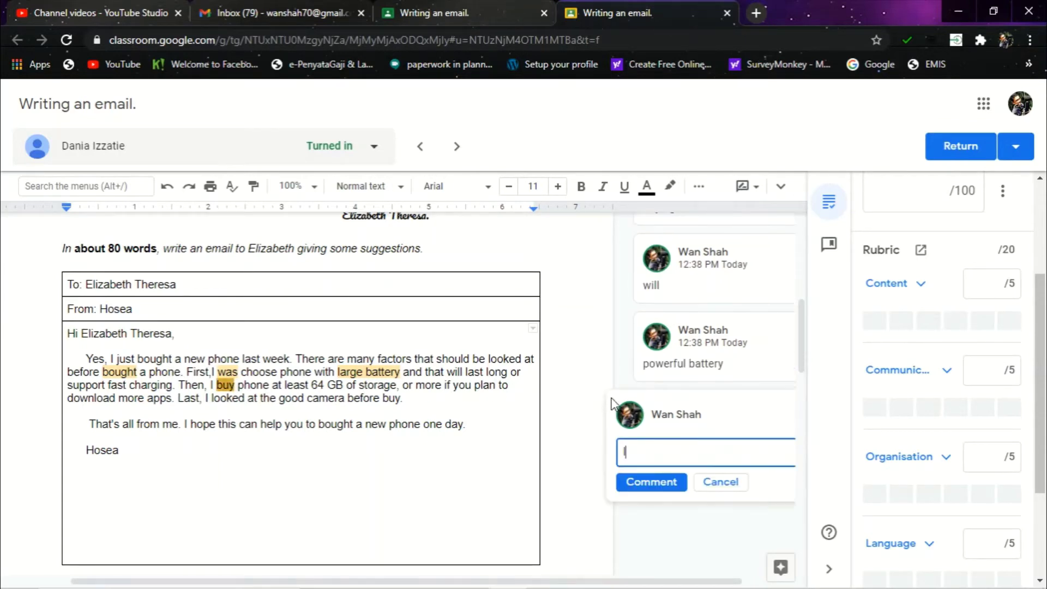
type(" into")
left_click(660, 482)
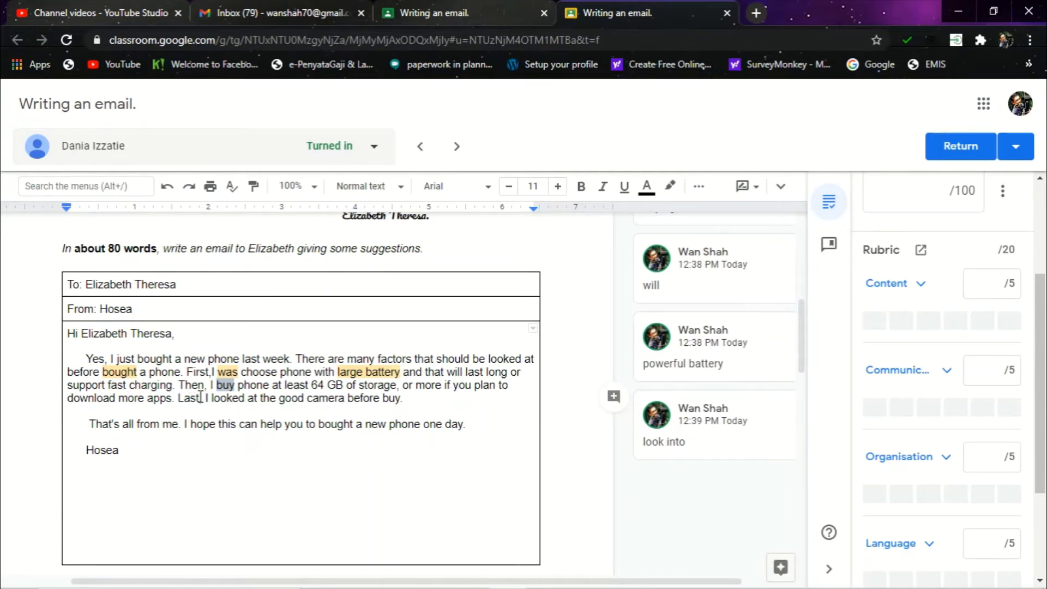
Step: Add the comment "Lastly" on the word "Last" that begins the camera sentence
left_click_drag(178, 397, 200, 397)
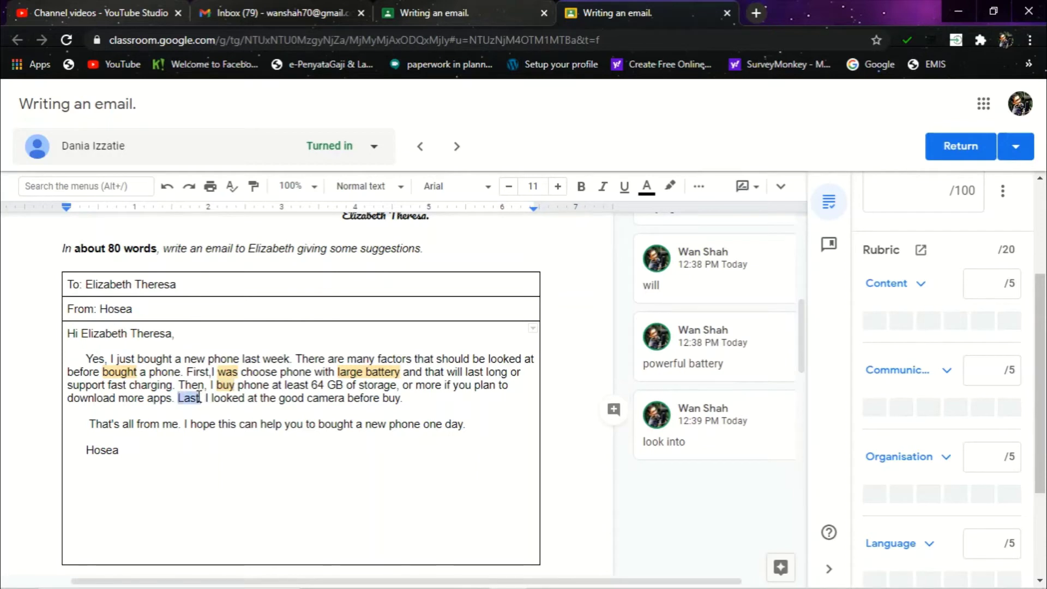
left_click(614, 409)
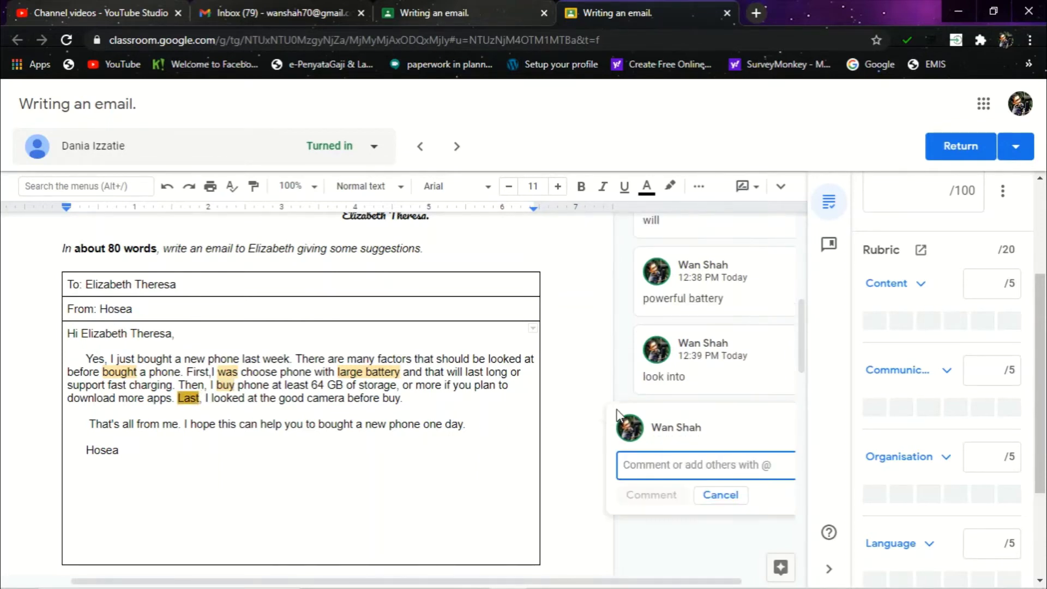
type("Lastly")
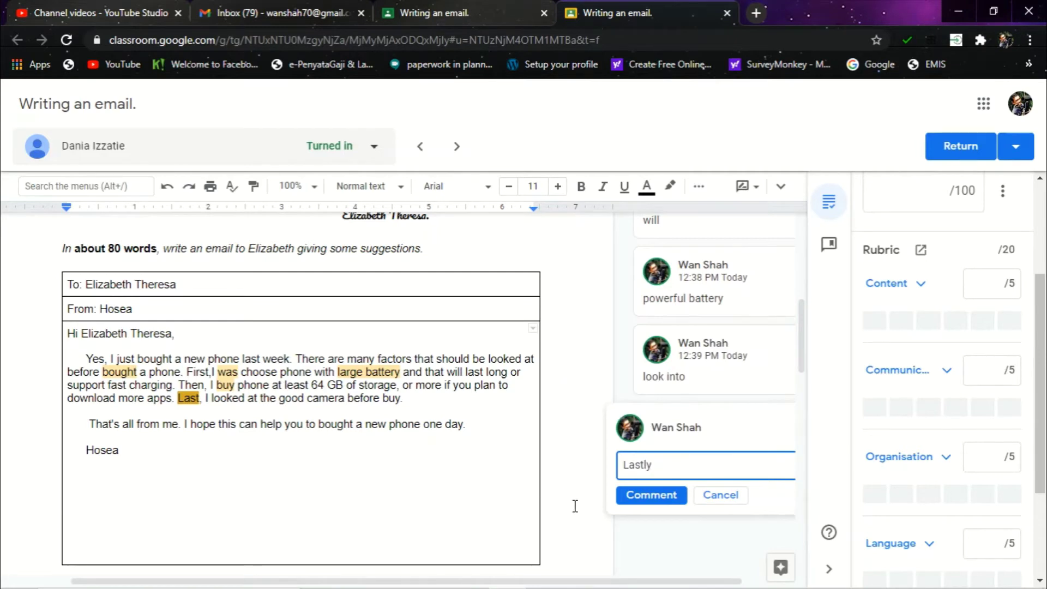
left_click(651, 495)
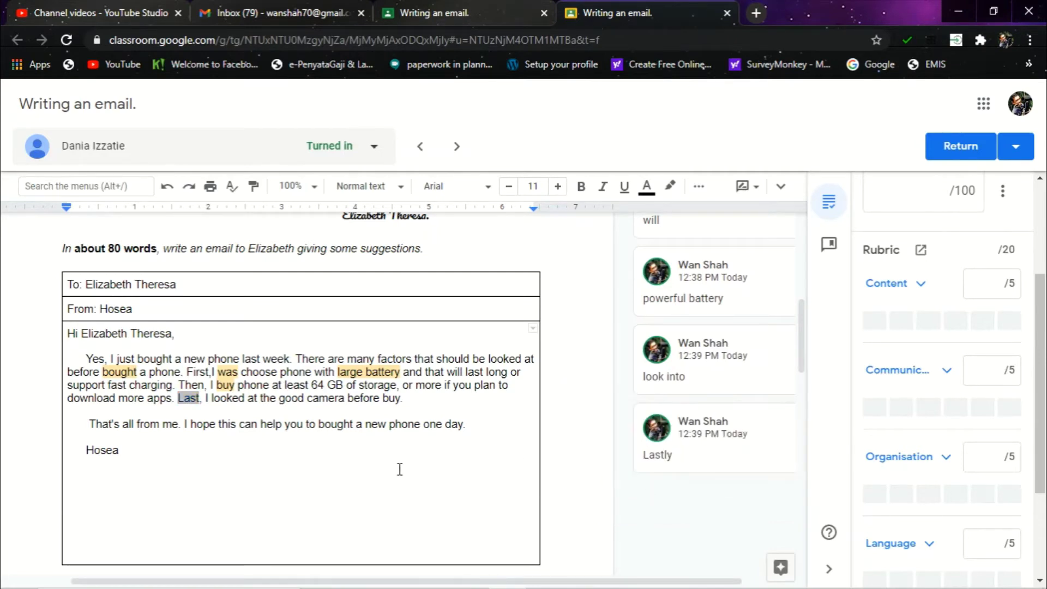
Step: Try to add the comment "buying" on the word "buy" that ends the camera sentence
double_click(397, 399)
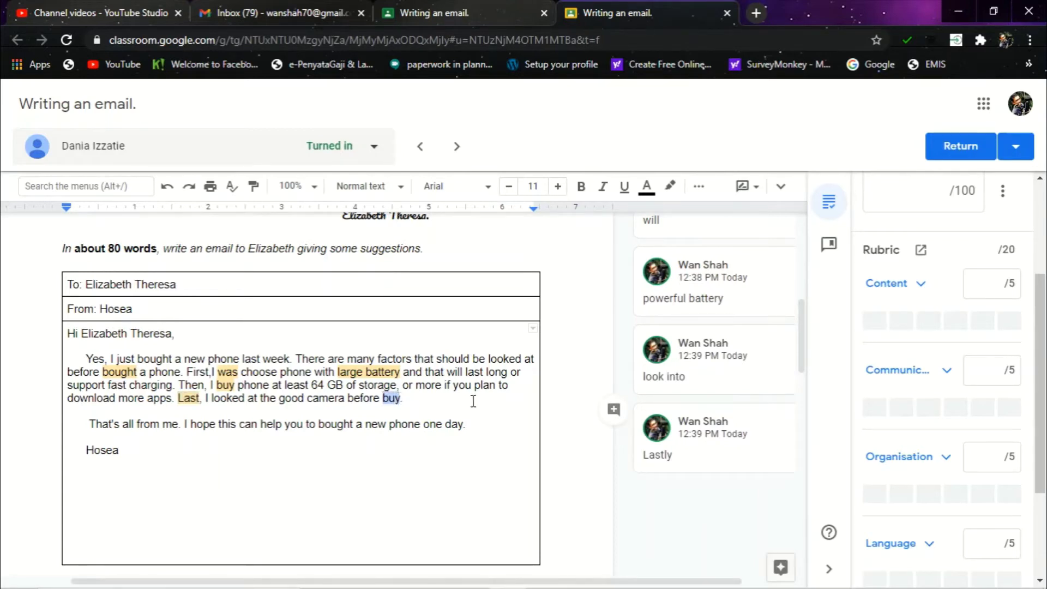
left_click(615, 412)
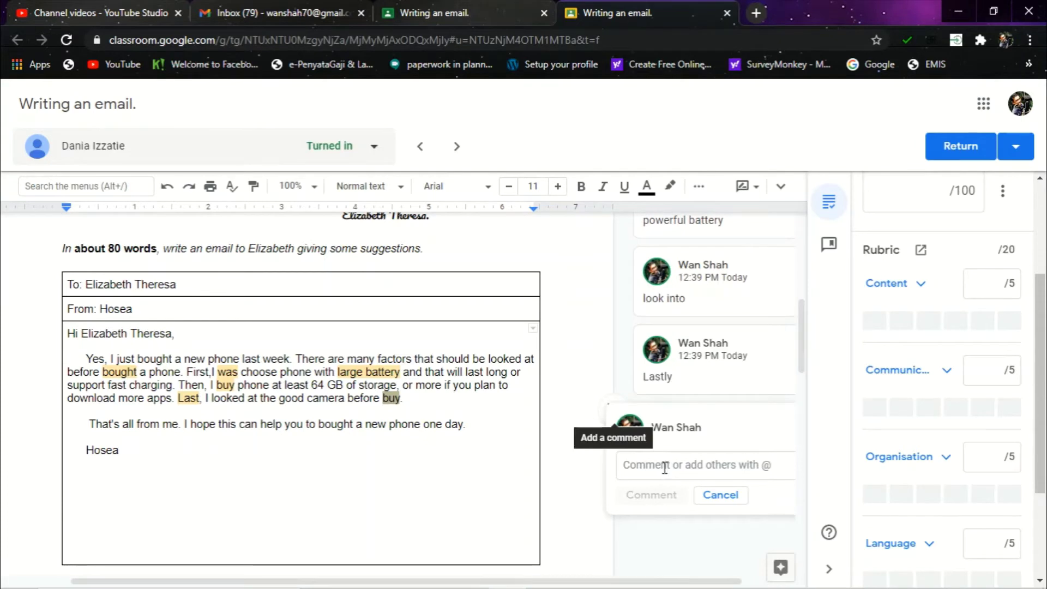
type("buying")
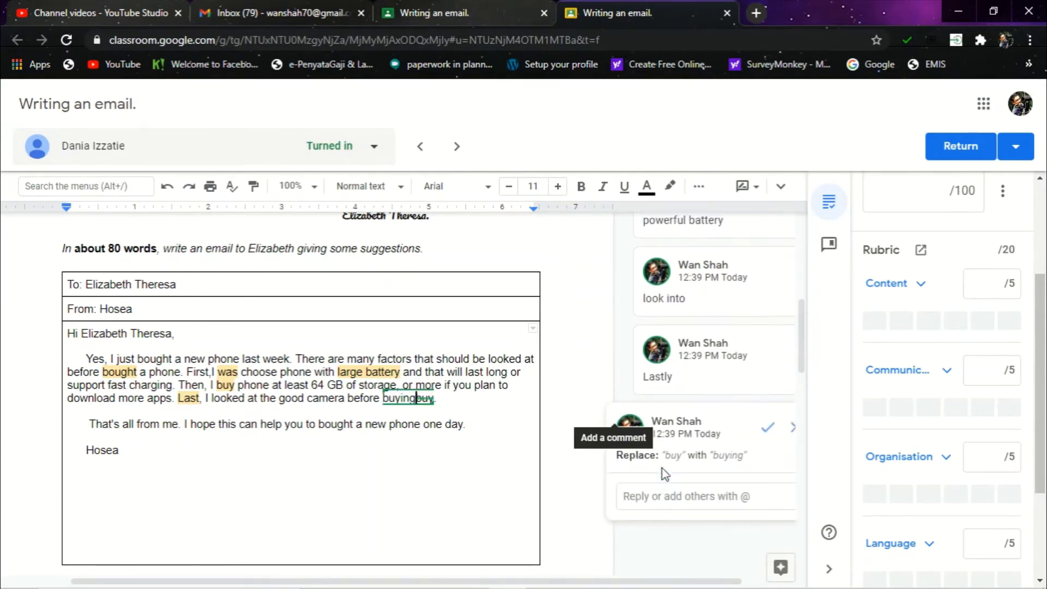
type("buying")
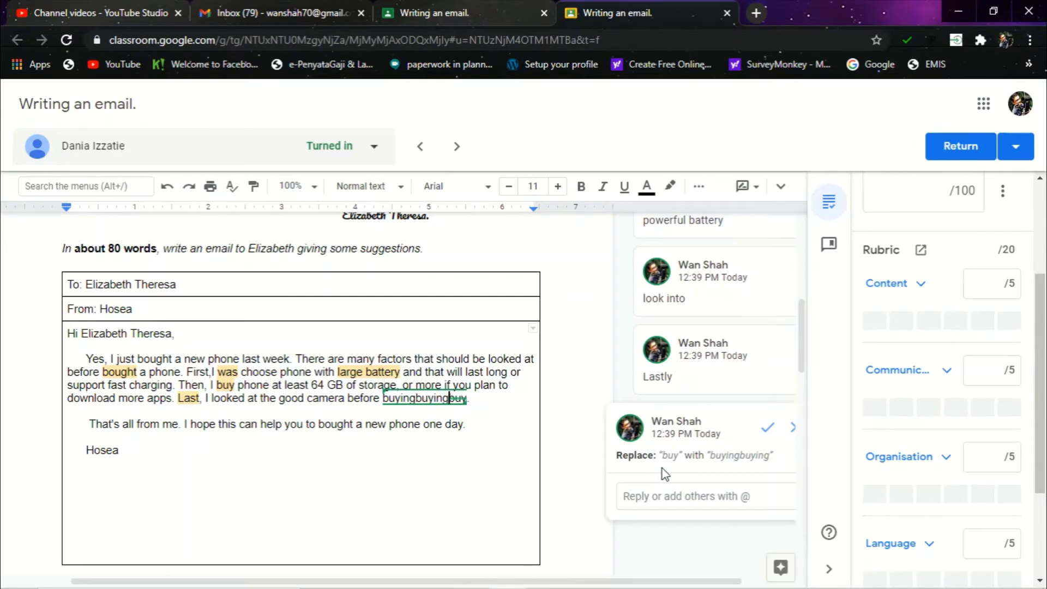
Step: Delete the stray "buyingbuying" text entered in the document before the final "buy" of the first paragraph
key("BackSpace")
key("BackSpace")
key("BackSpace")
key("BackSpace")
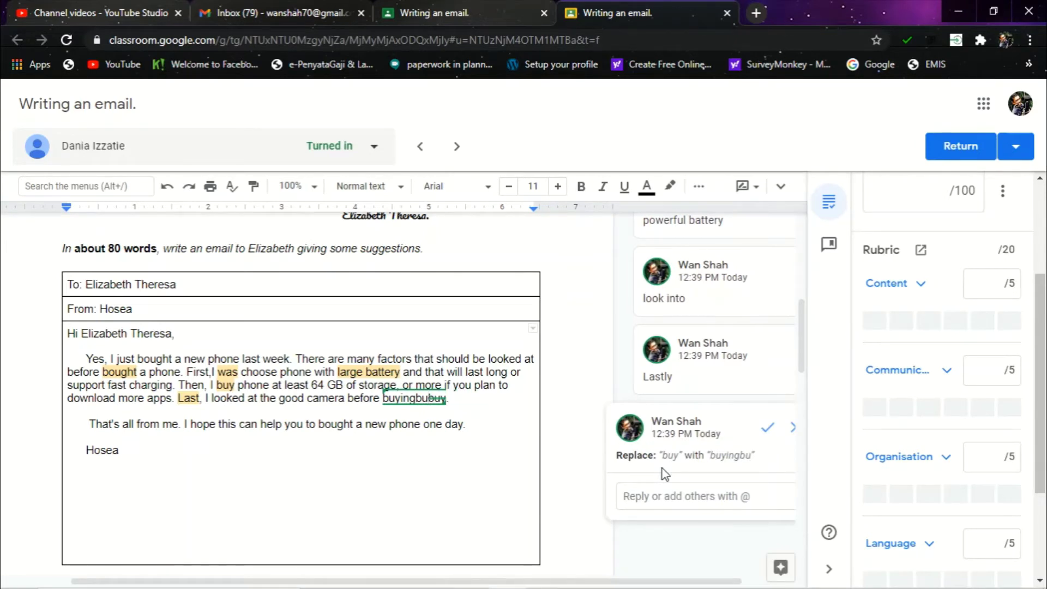
key("BackSpace")
key("BackSpace")
key("BackSpace")
key("BackSpace")
key("BackSpace")
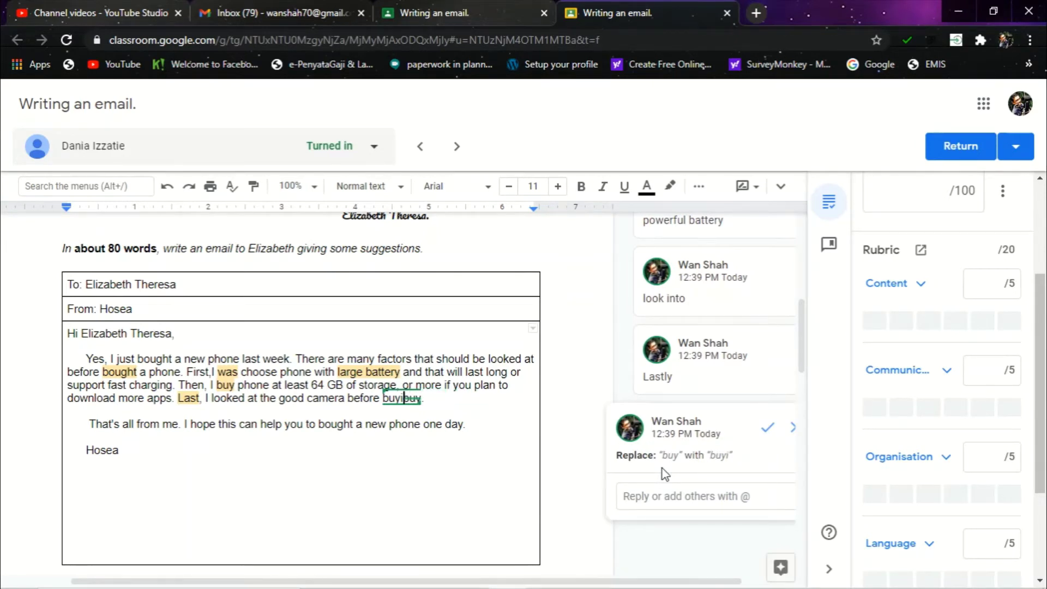
key("BackSpace")
key("BackSpace")
key("BackSpace")
left_click(388, 469)
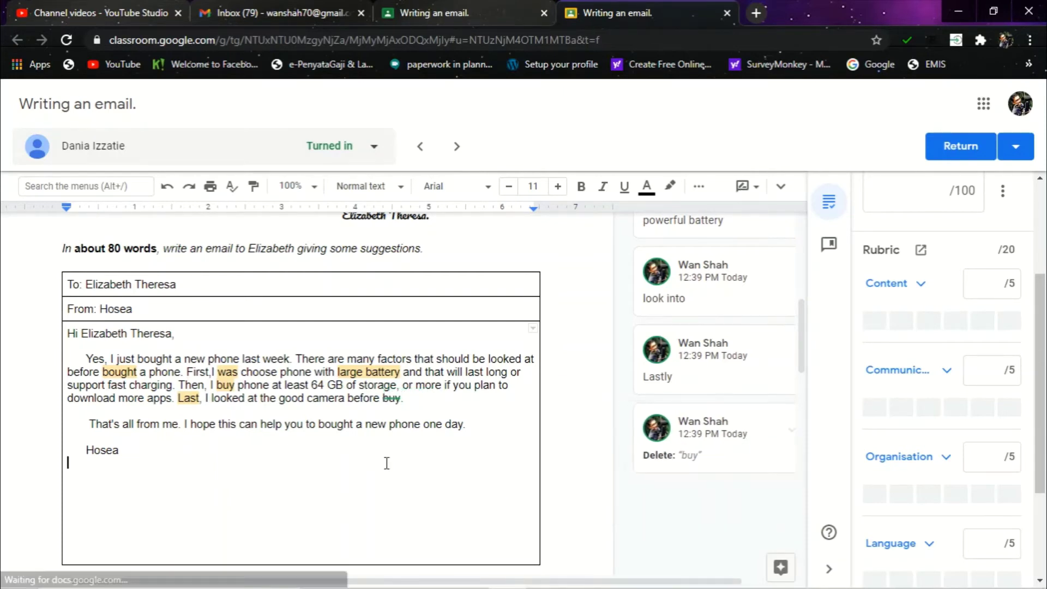
left_click(401, 401)
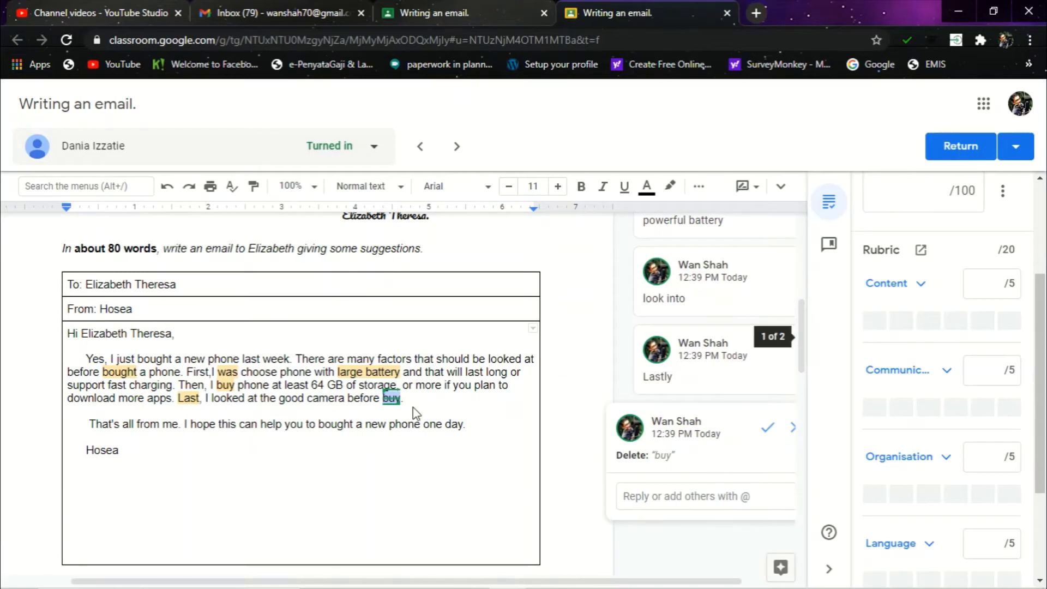
scroll(414, 398, "down", 1)
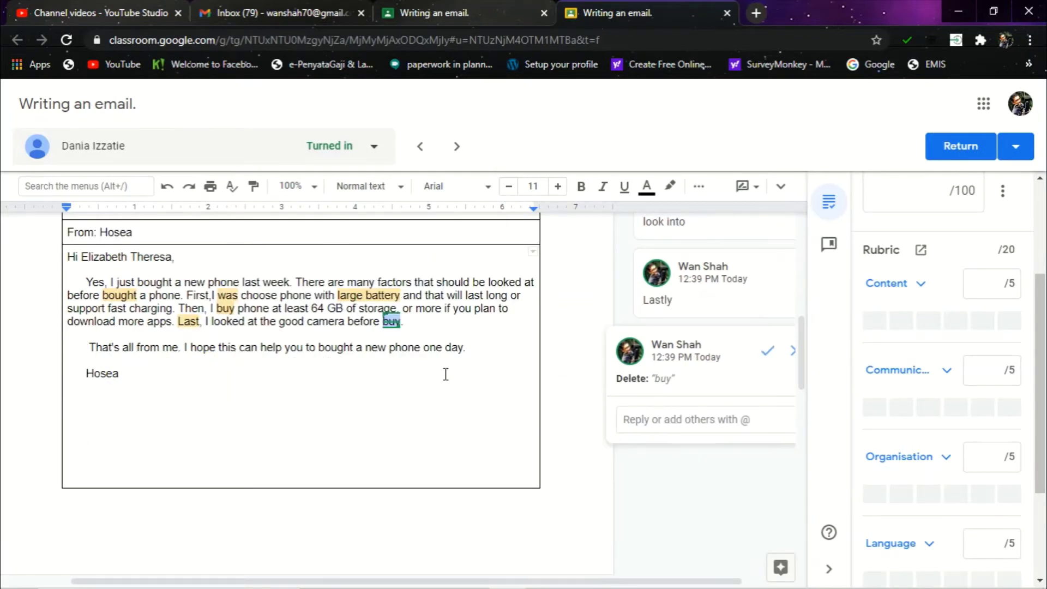
Step: Undo all the accidental suggested edits to the word "buy" at the end of the camera sentence
left_click(167, 190)
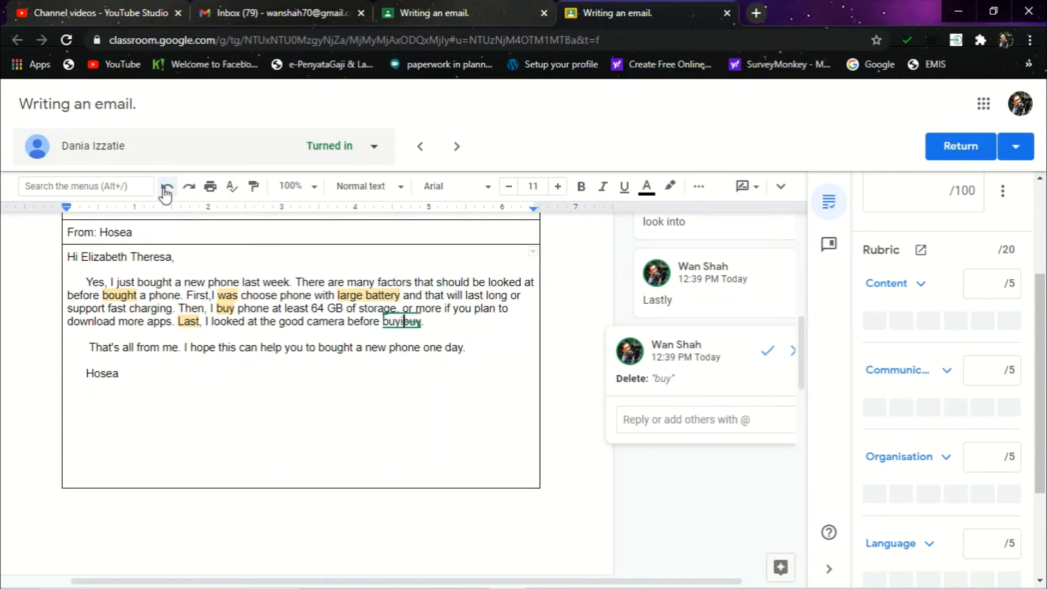
type("ingbuying")
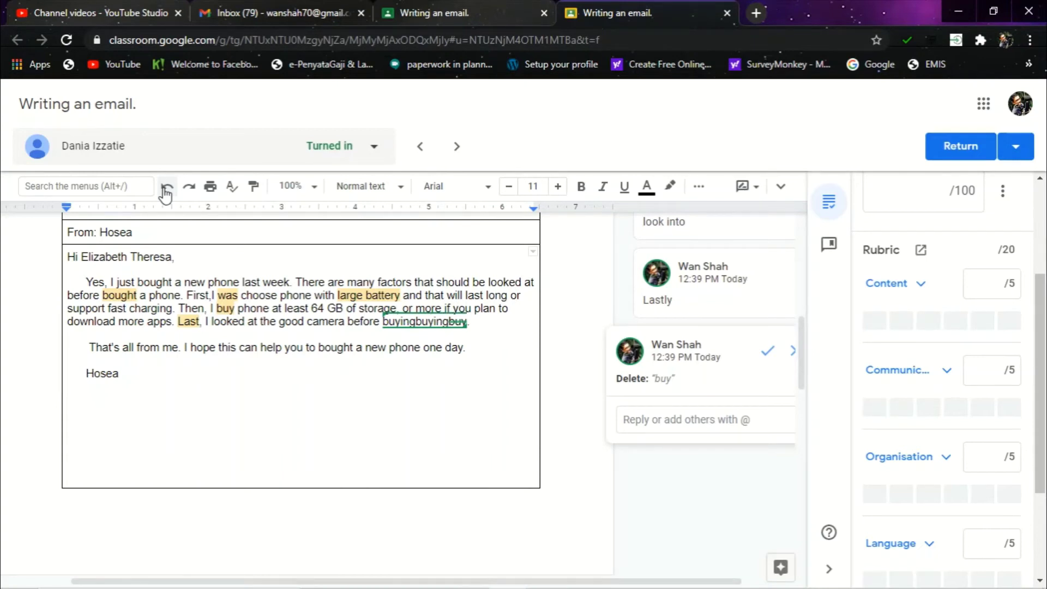
left_click(166, 190)
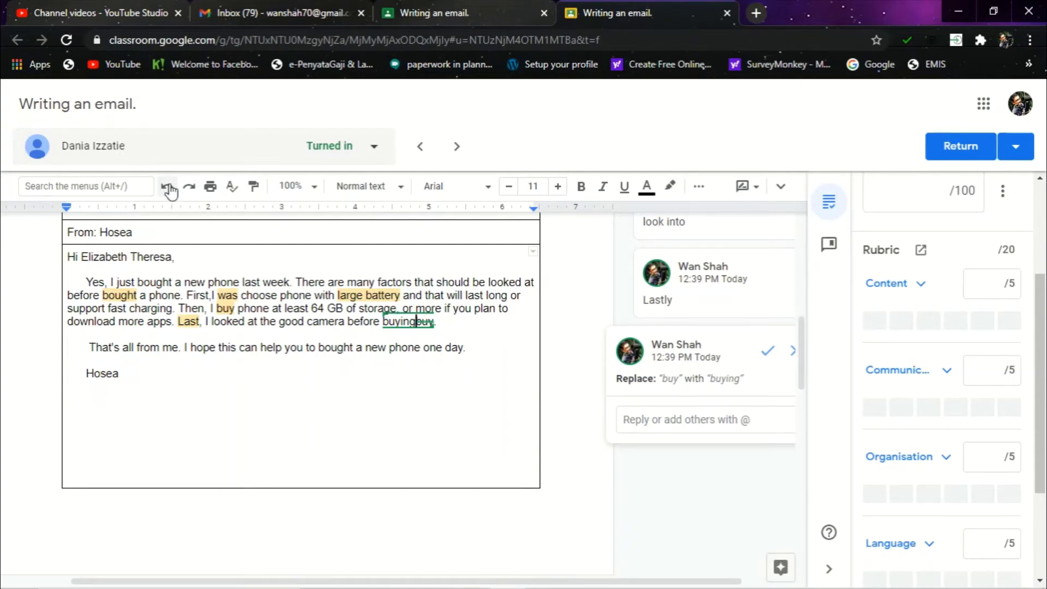
left_click(169, 188)
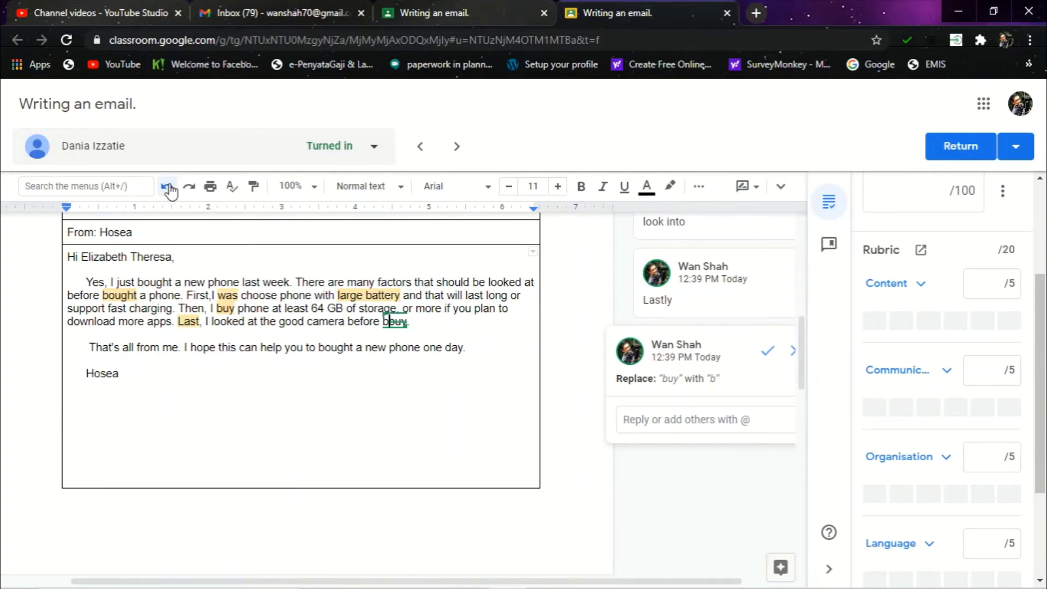
left_click(169, 188)
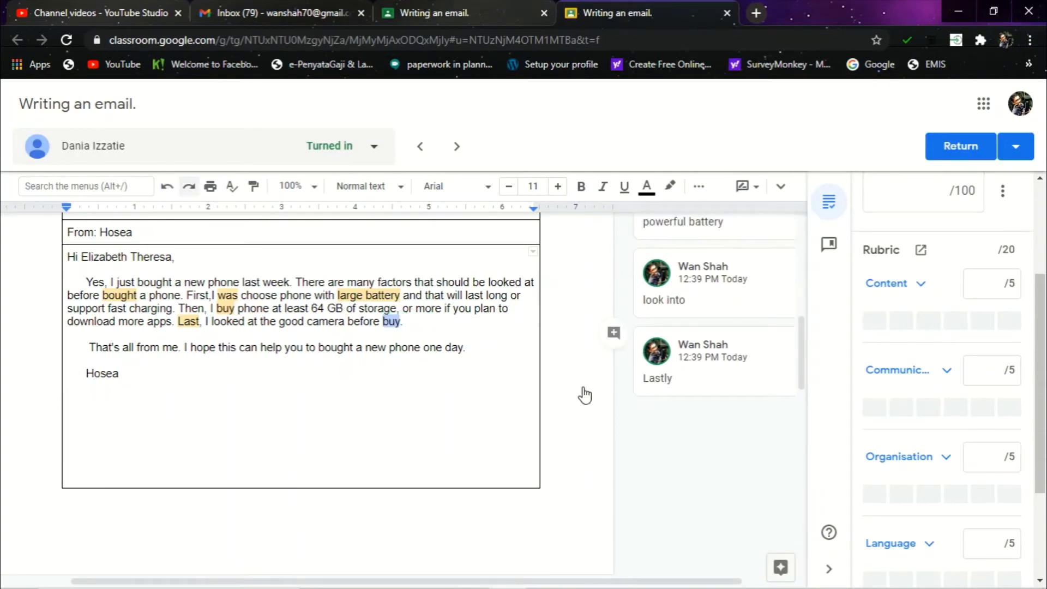
Step: Add the comment "buying" on the word "buy" that ends the camera sentence
left_click(614, 334)
type("buying")
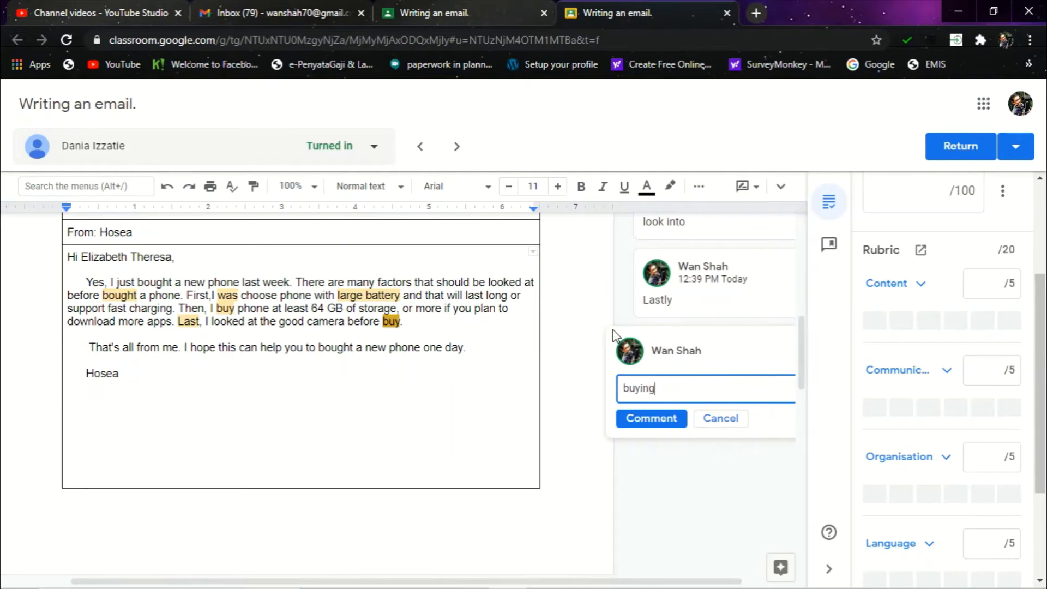
left_click(634, 421)
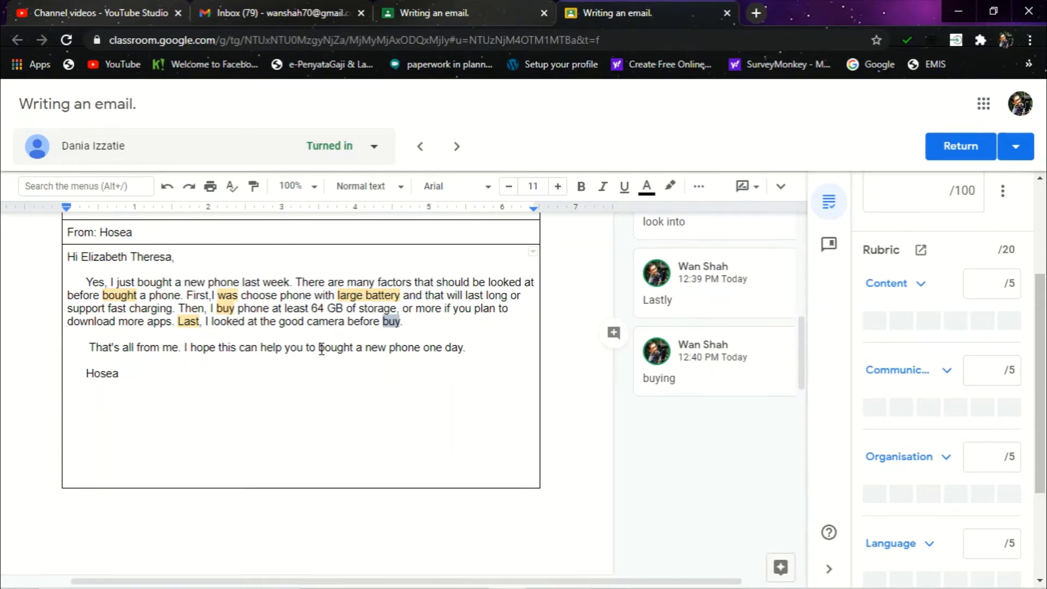
Step: Add the comment "buy" on the word "bought" in the closing paragraph's "help you to bought a new phone"
left_click_drag(319, 347, 353, 350)
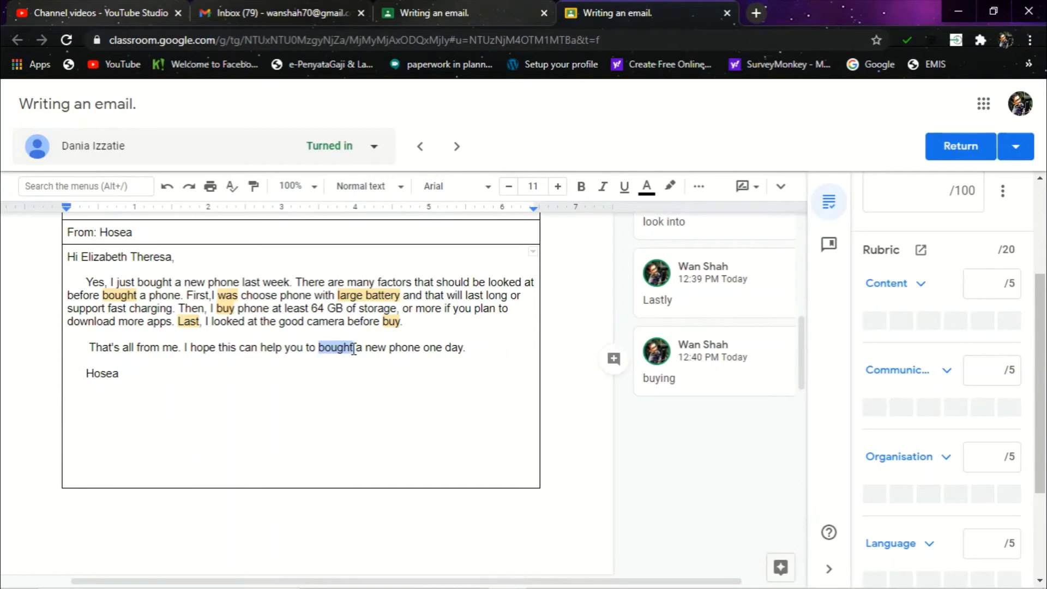
left_click(614, 362)
type("buy")
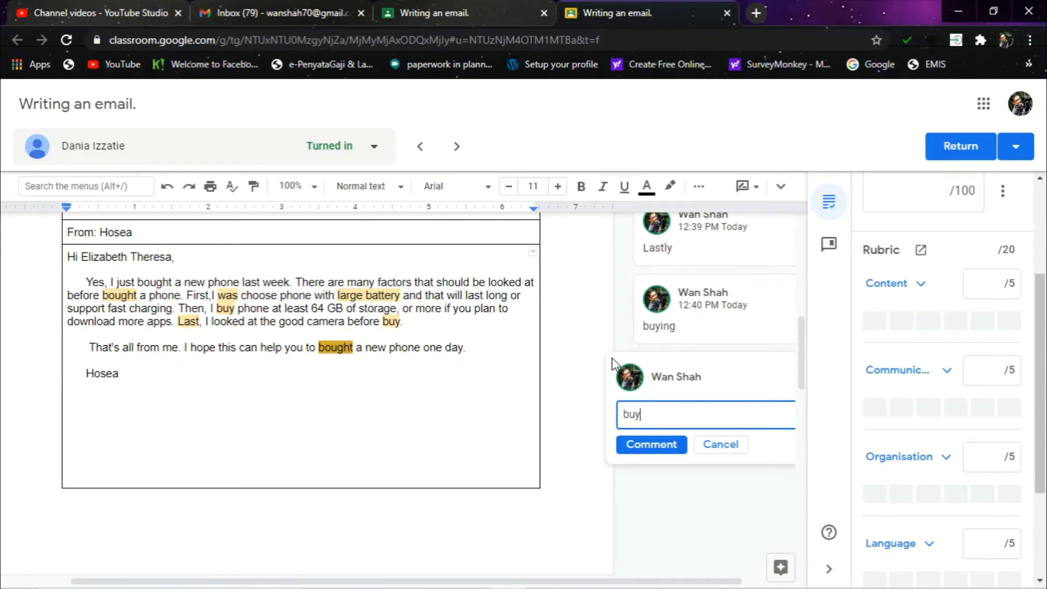
left_click(668, 446)
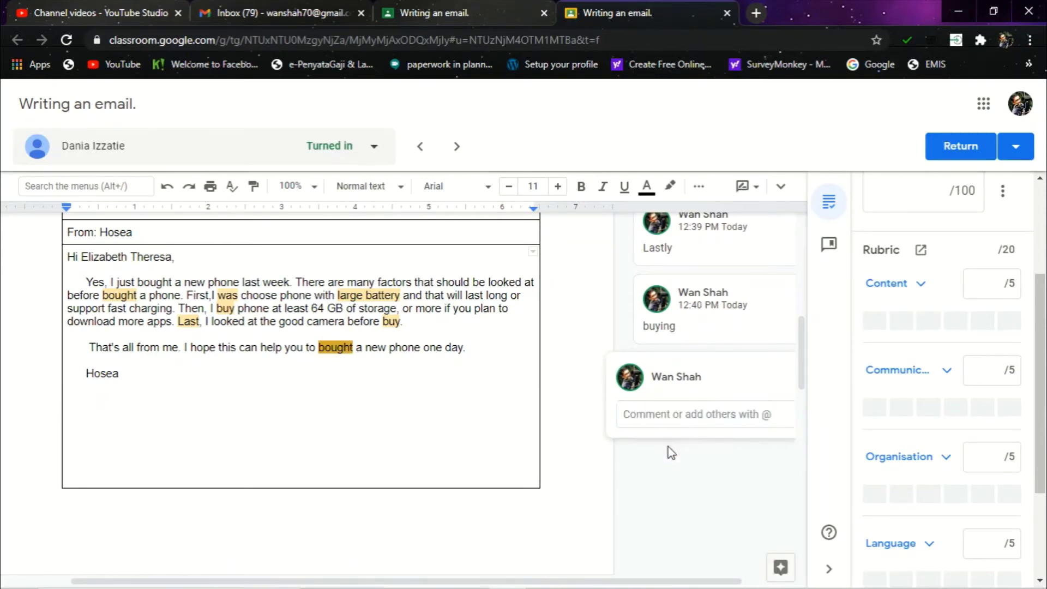
left_click(390, 418)
Step: Check the word count of the email's two body paragraphs, from "Yes, I just bought" to "one day."
scroll(390, 418, "up", 2)
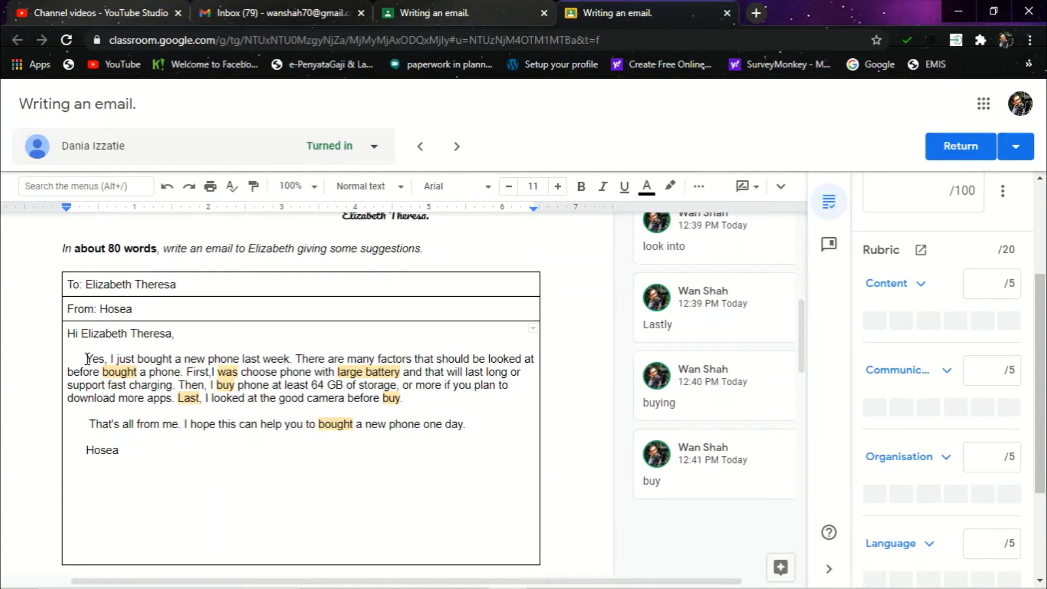
left_click_drag(88, 358, 468, 428)
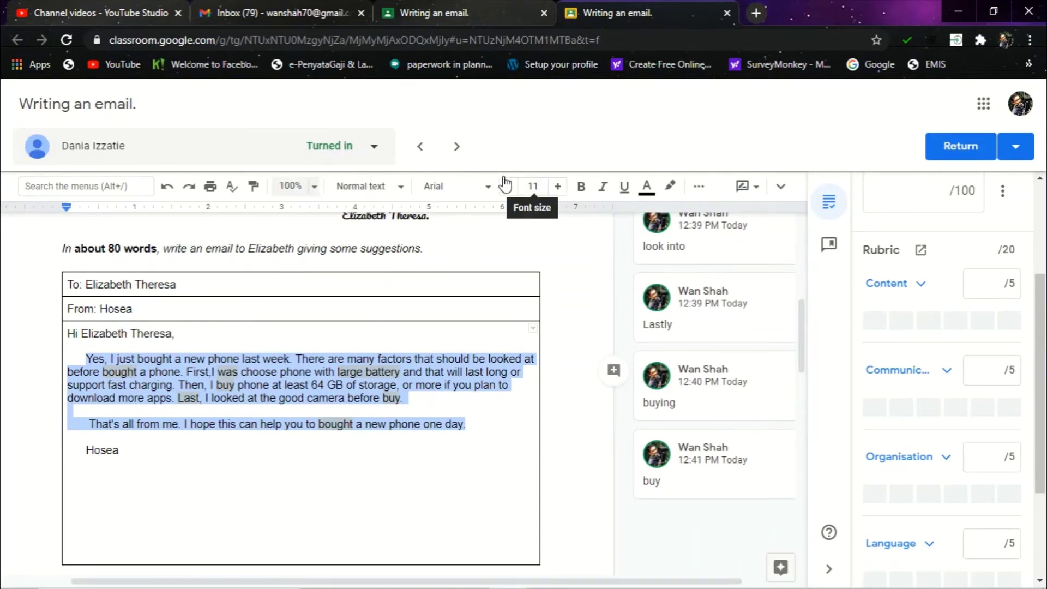
left_click(781, 189)
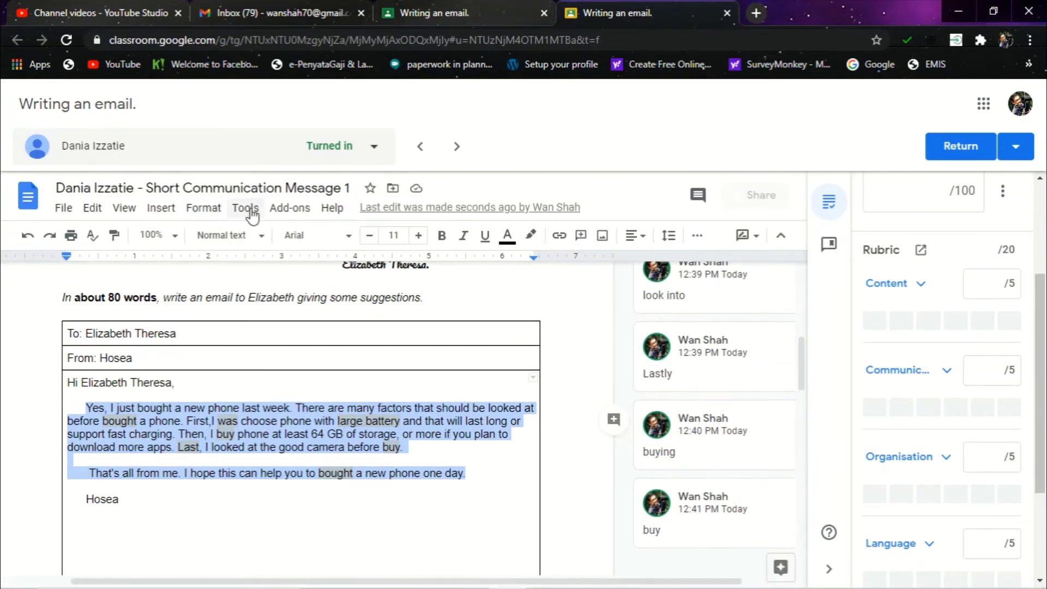
left_click(246, 209)
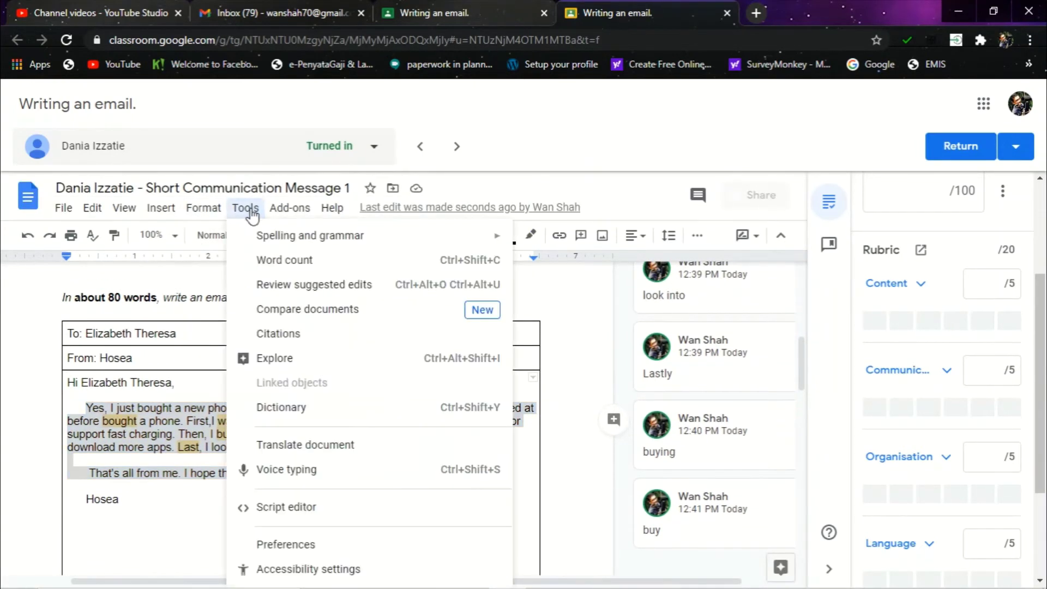
left_click(311, 260)
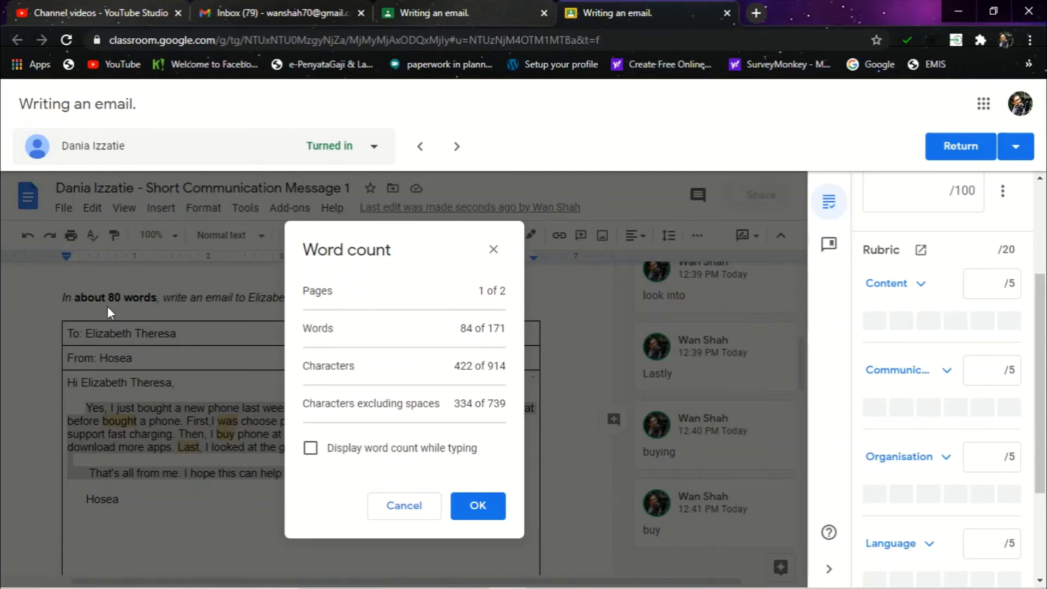
left_click(493, 510)
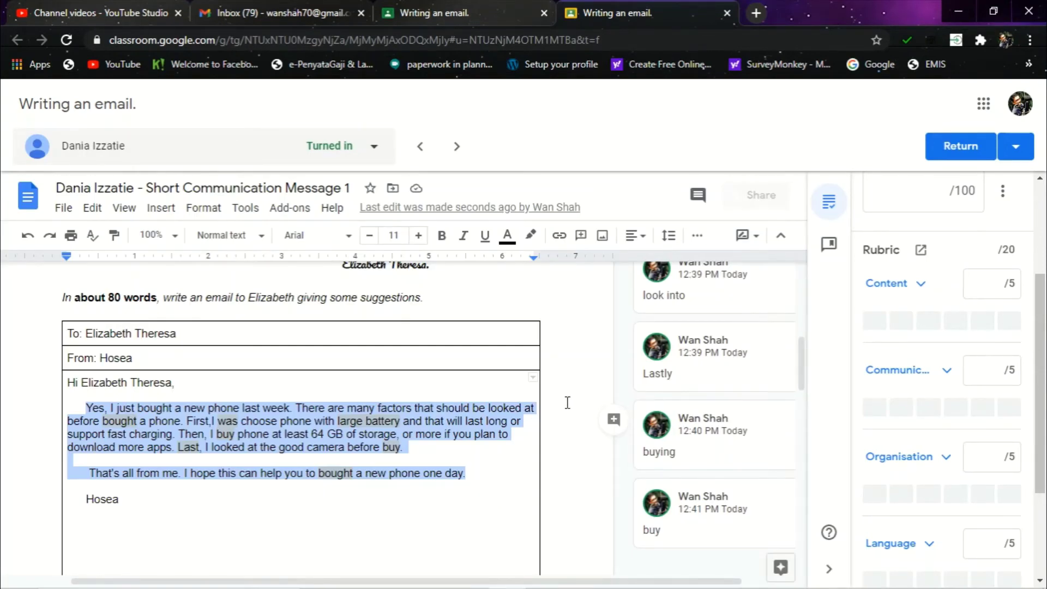
Step: Score the rubric's Content criterion 5 out of 5 points
scroll(567, 401, "down", 1)
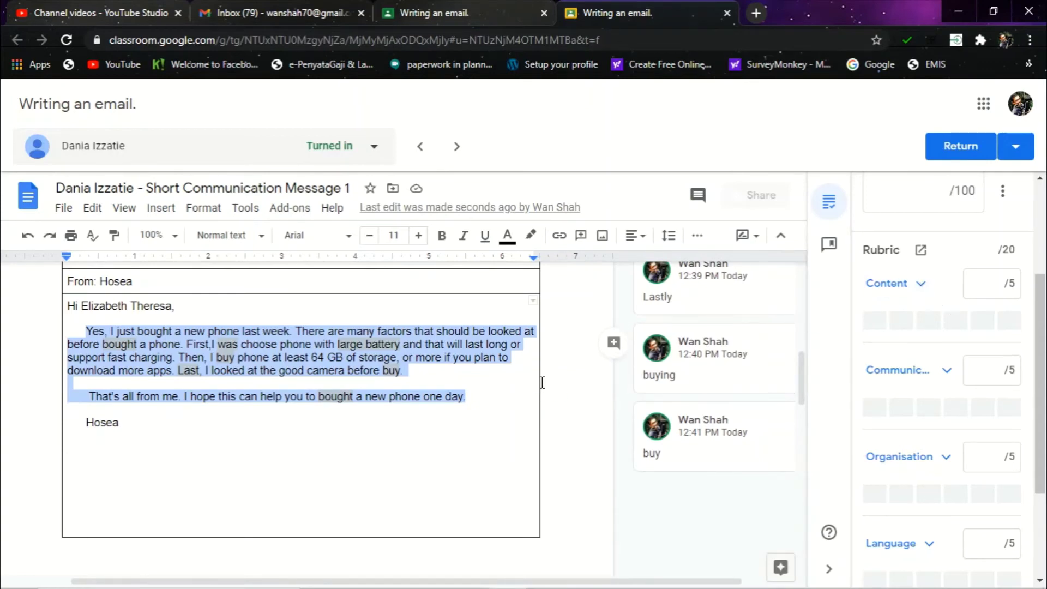
scroll(542, 382, "up", 1)
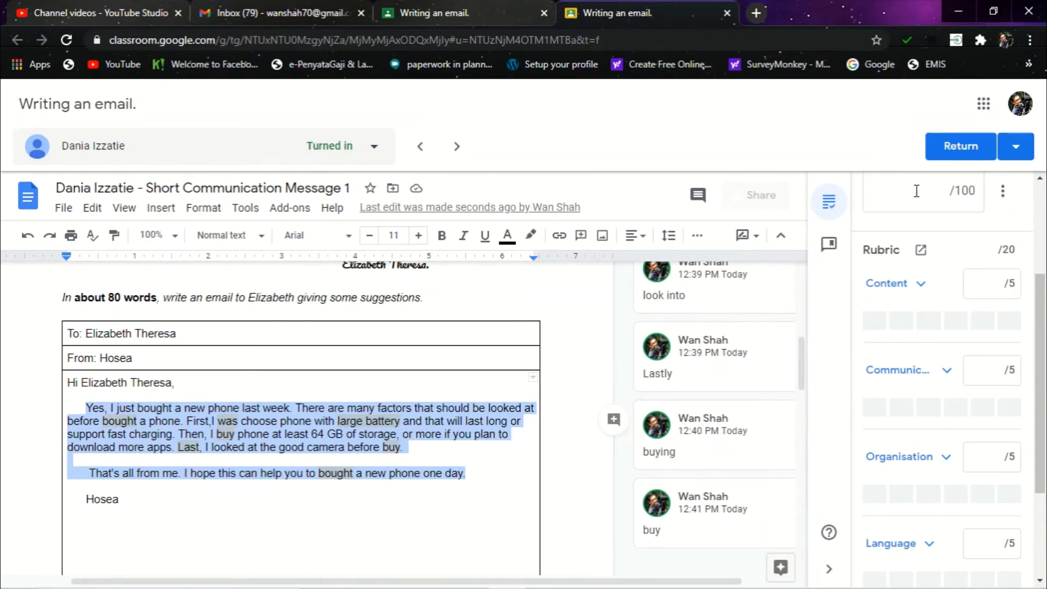
left_click(873, 326)
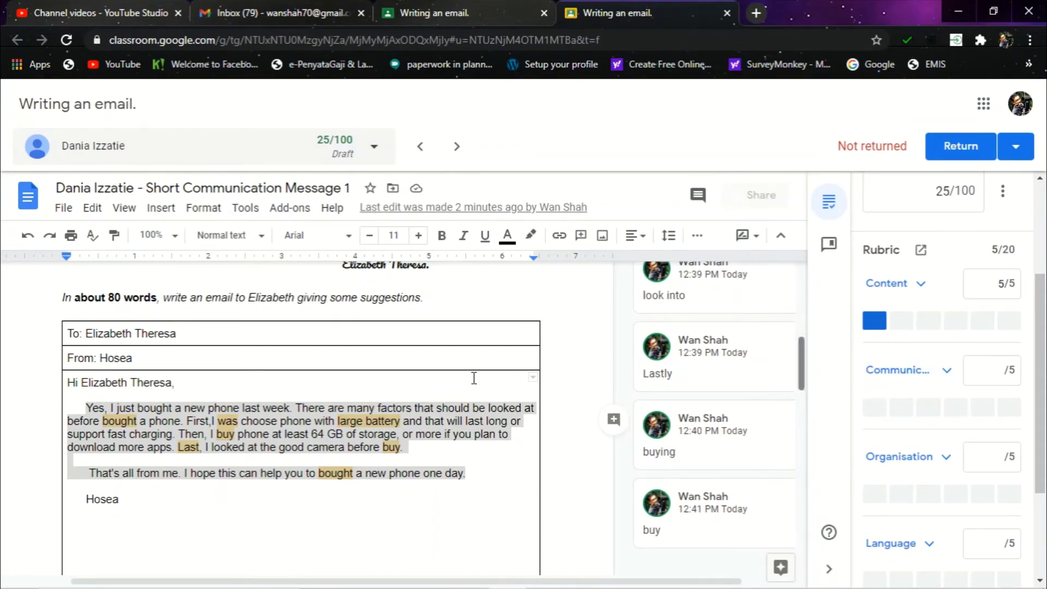
Step: Check the level descriptions of the rubric's communicative criterion and score it 4 points, "Somewhat moderate"
left_click(198, 450)
type(",")
scroll(567, 448, "down", 1)
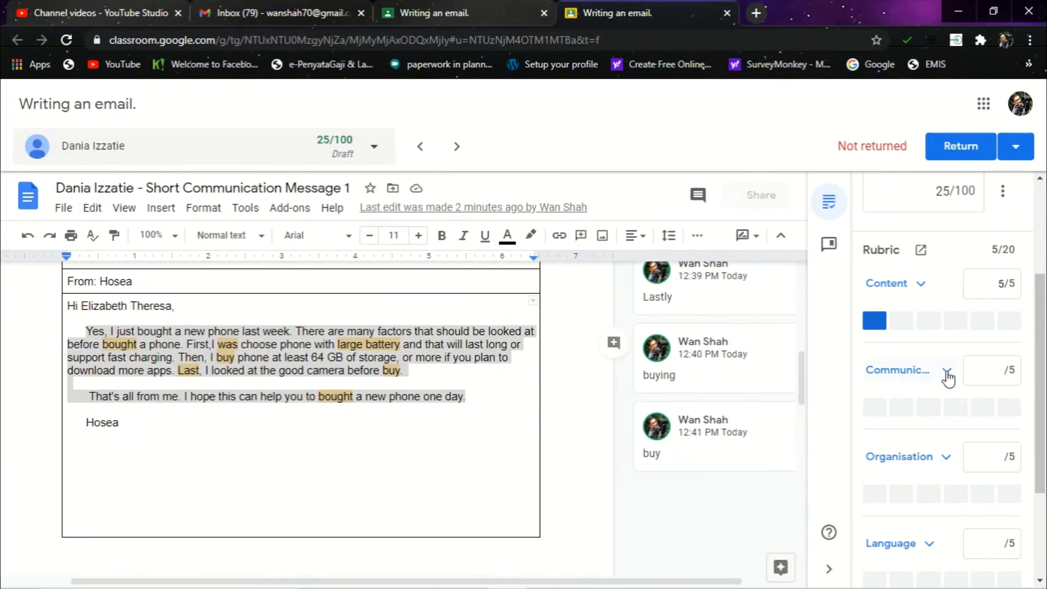
left_click(946, 373)
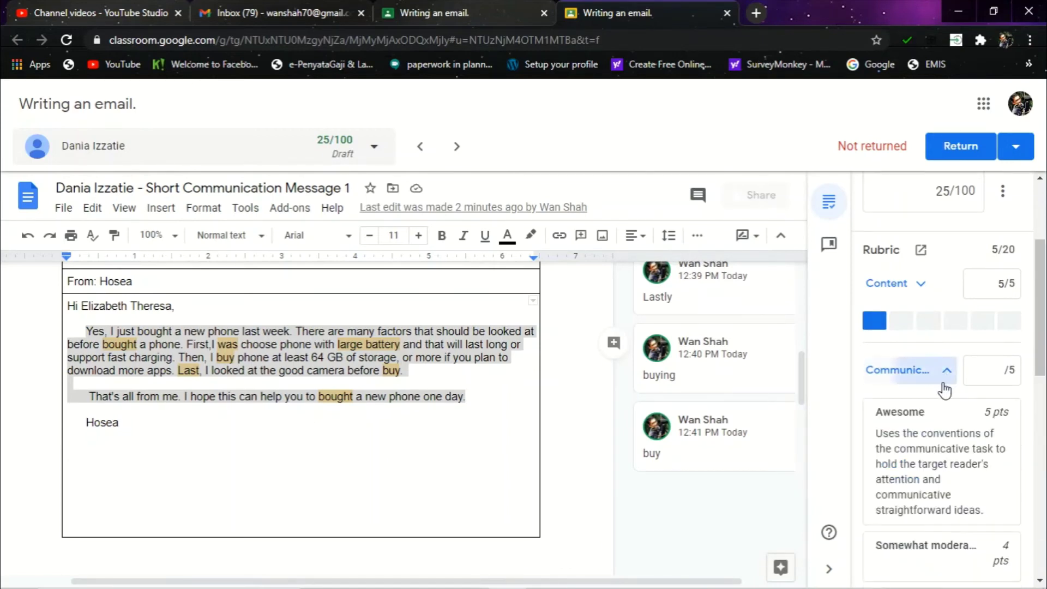
left_click(946, 371)
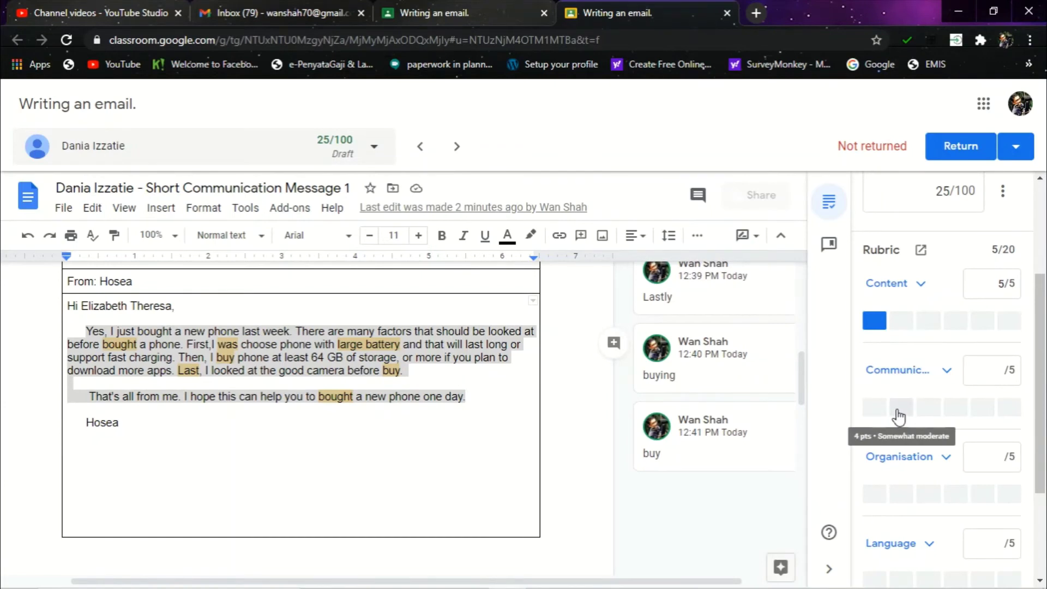
left_click(899, 409)
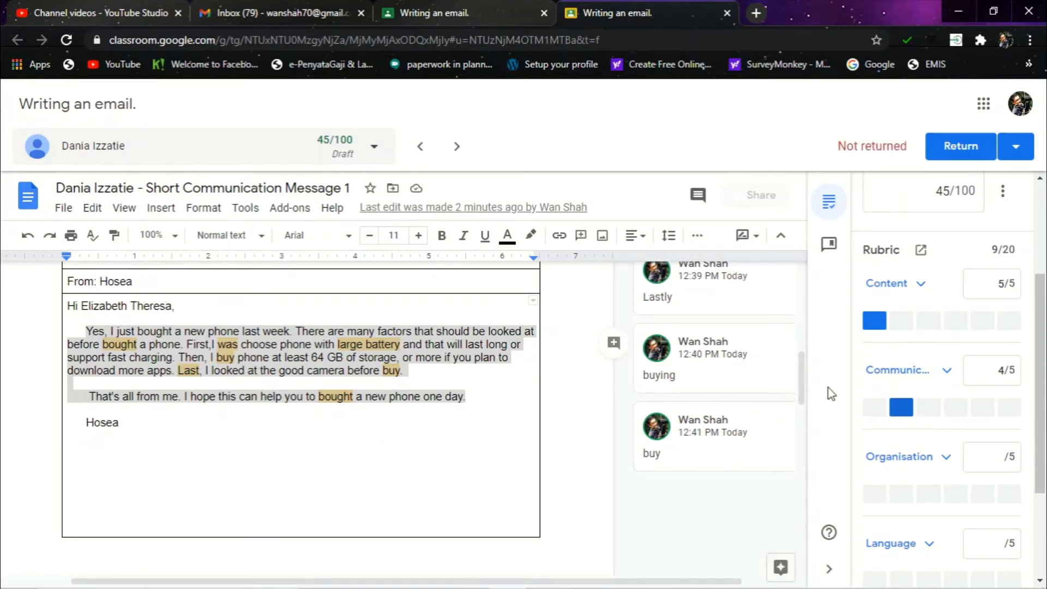
Step: Check the level descriptions of the rubric's Organisation criterion and score it 4 points, "Somewhat weak"
scroll(867, 398, "down", 3)
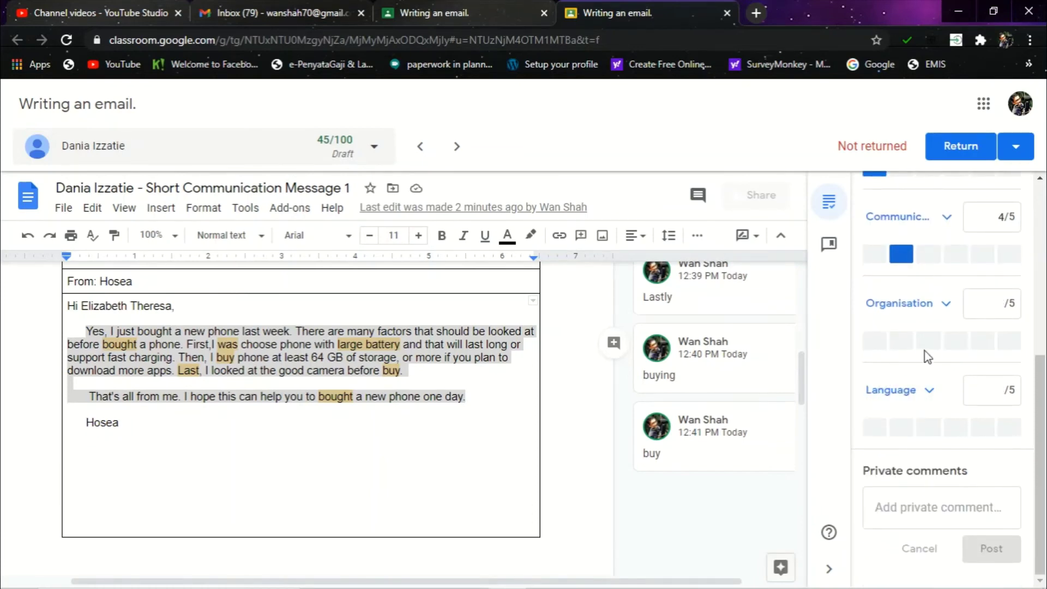
left_click(947, 309)
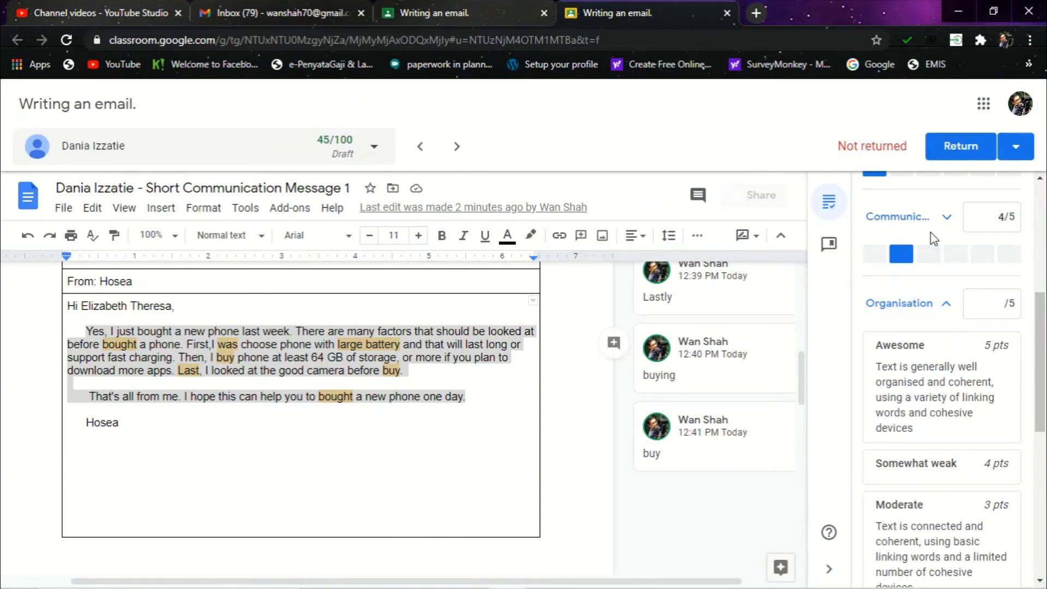
left_click(947, 306)
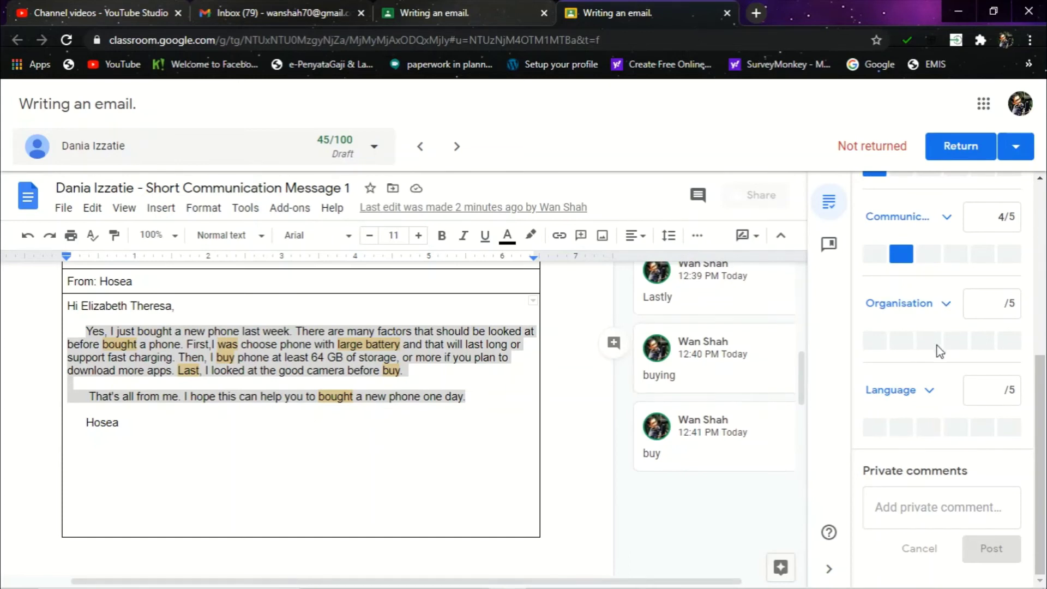
left_click(900, 344)
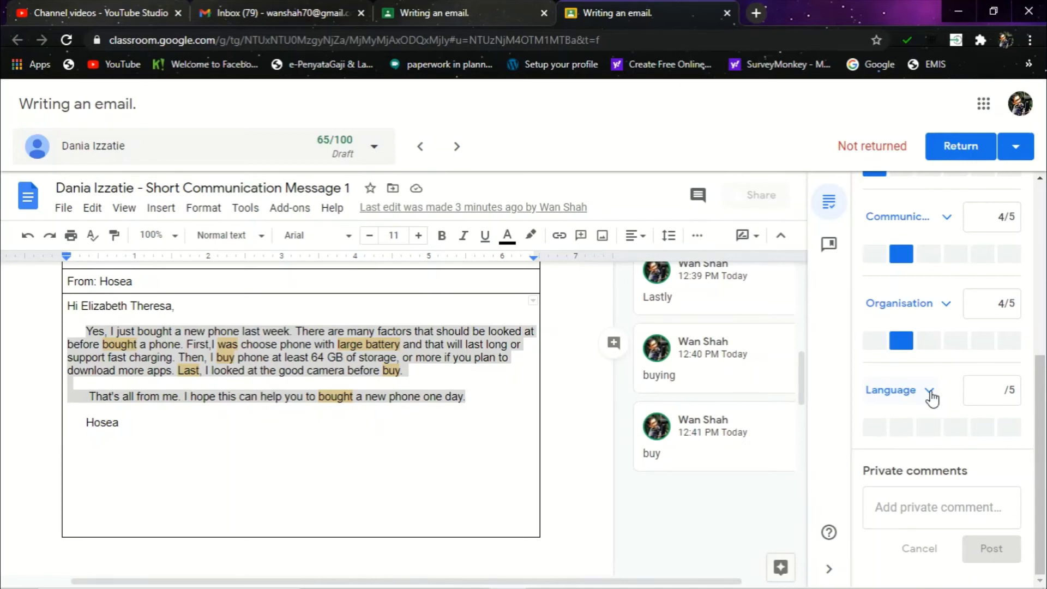
Step: Read through the Language criterion's level descriptions and score it 4 points, "Somewhat moderate"
left_click(931, 398)
scroll(959, 489, "down", 2)
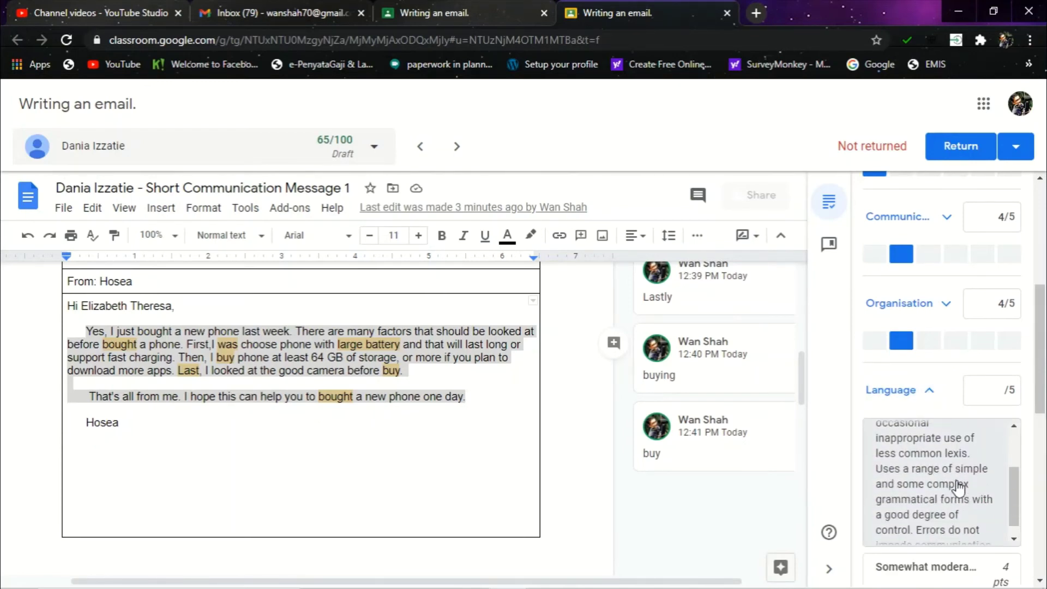
scroll(958, 486, "down", 5)
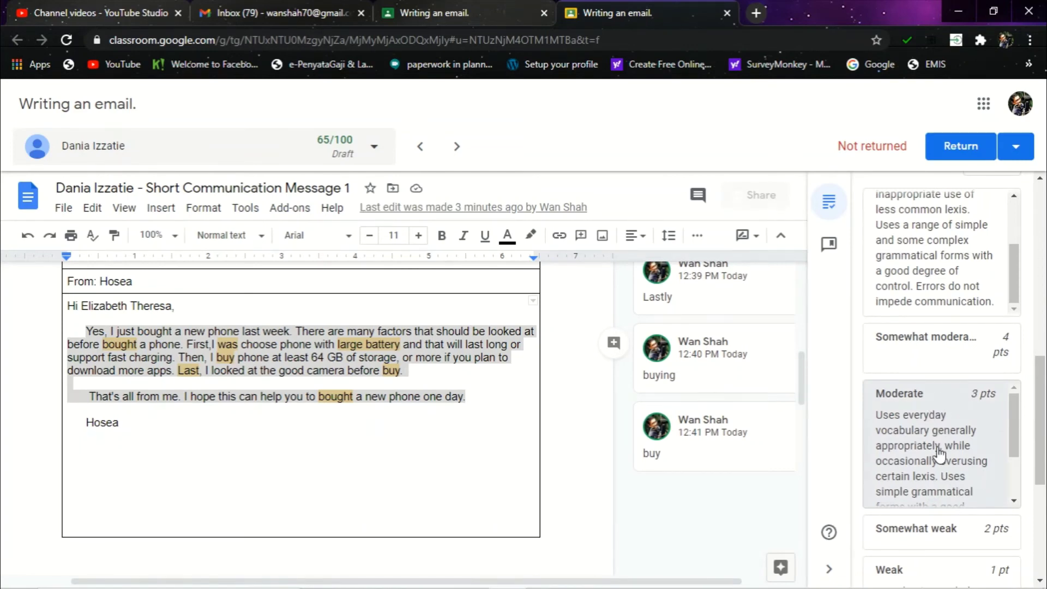
scroll(933, 446, "down", 2)
scroll(933, 446, "up", 6)
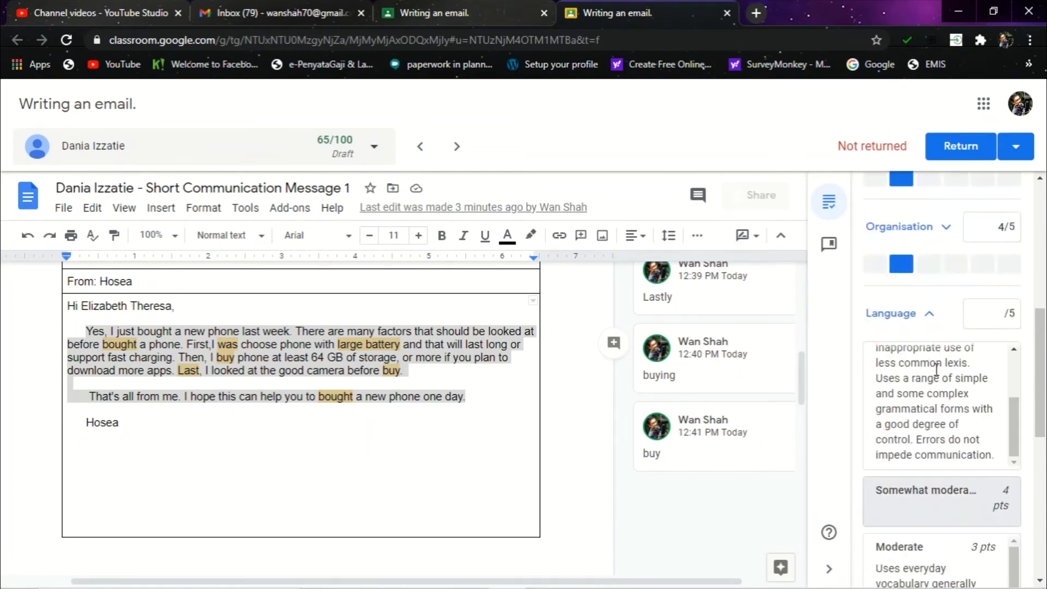
scroll(929, 441, "down", 2)
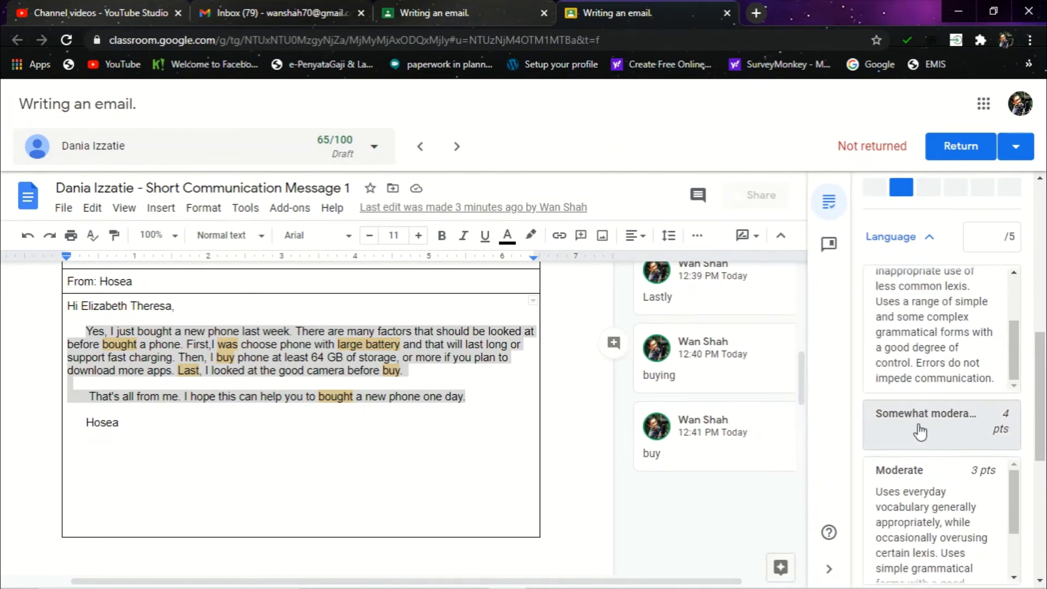
left_click(920, 432)
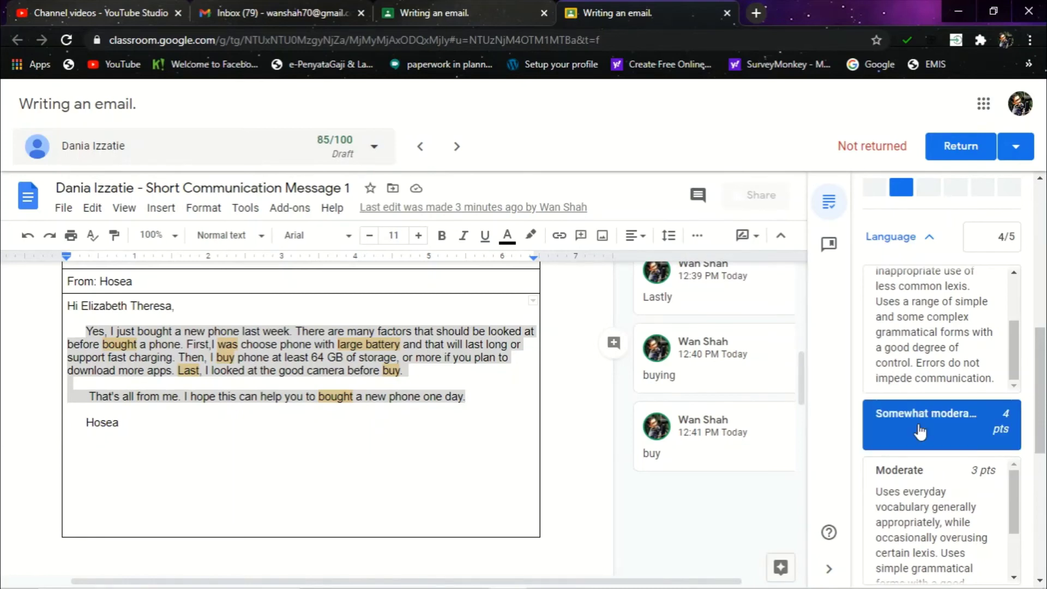
left_click(930, 239)
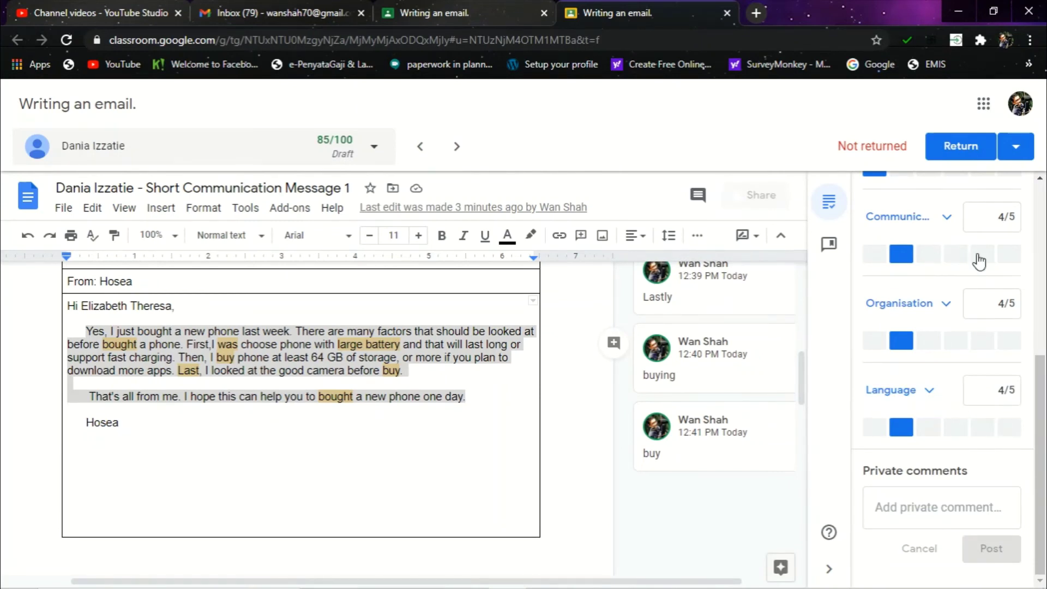
Step: Review the rubric scores and overall grade, and return the graded work to the student without a private comment
scroll(977, 262, "up", 2)
scroll(977, 272, "up", 2)
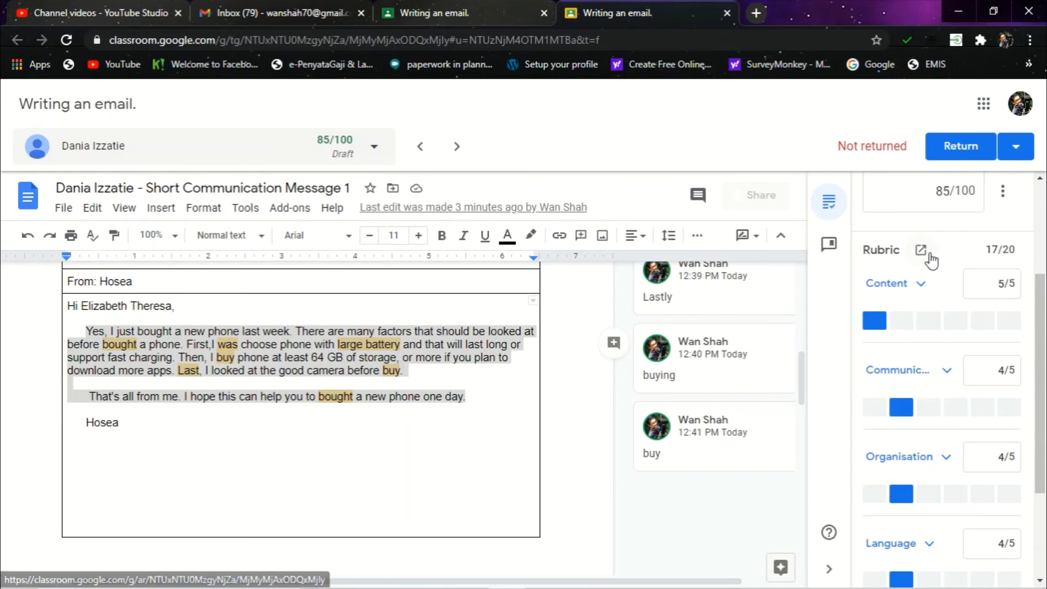
scroll(930, 262, "up", 3)
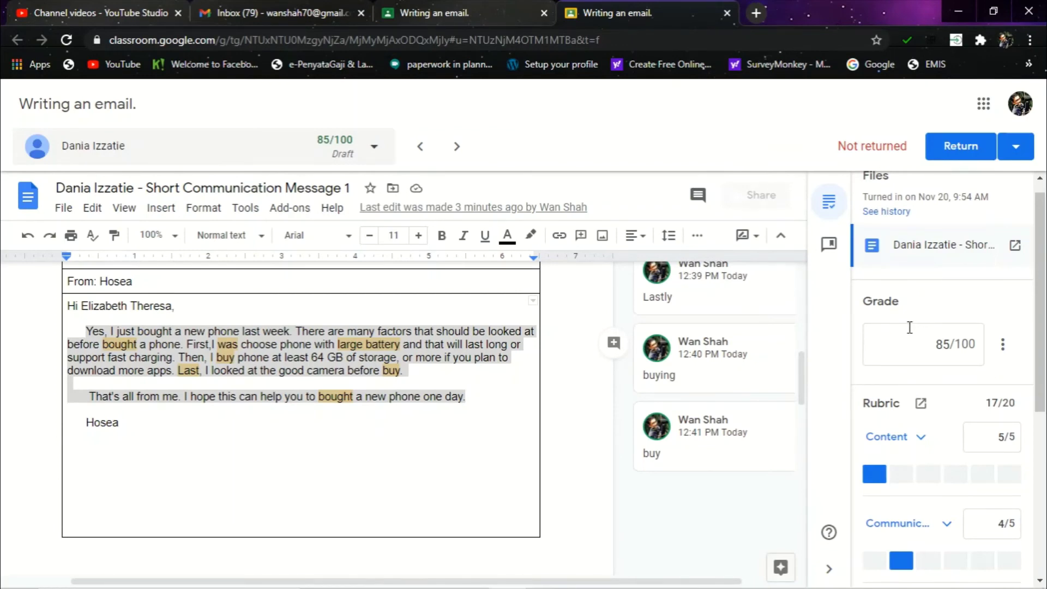
scroll(909, 338, "down", 5)
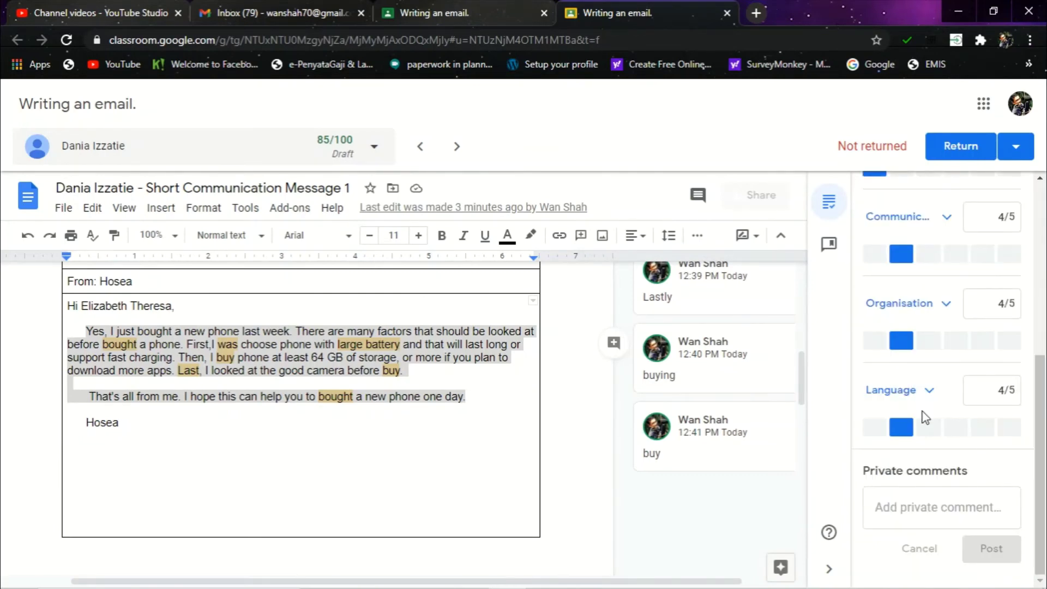
left_click(910, 507)
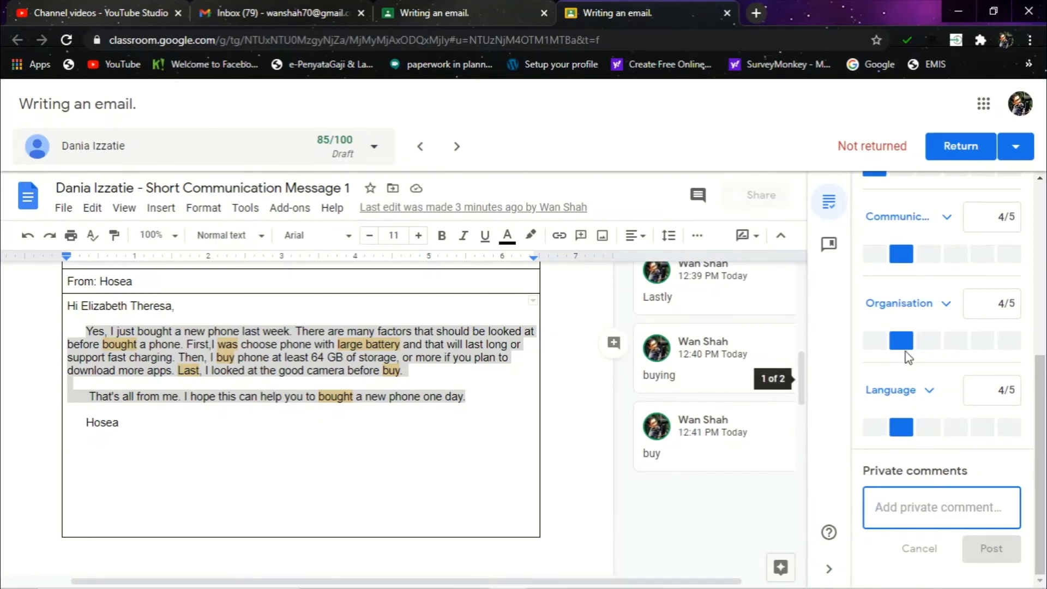
scroll(905, 349, "up", 6)
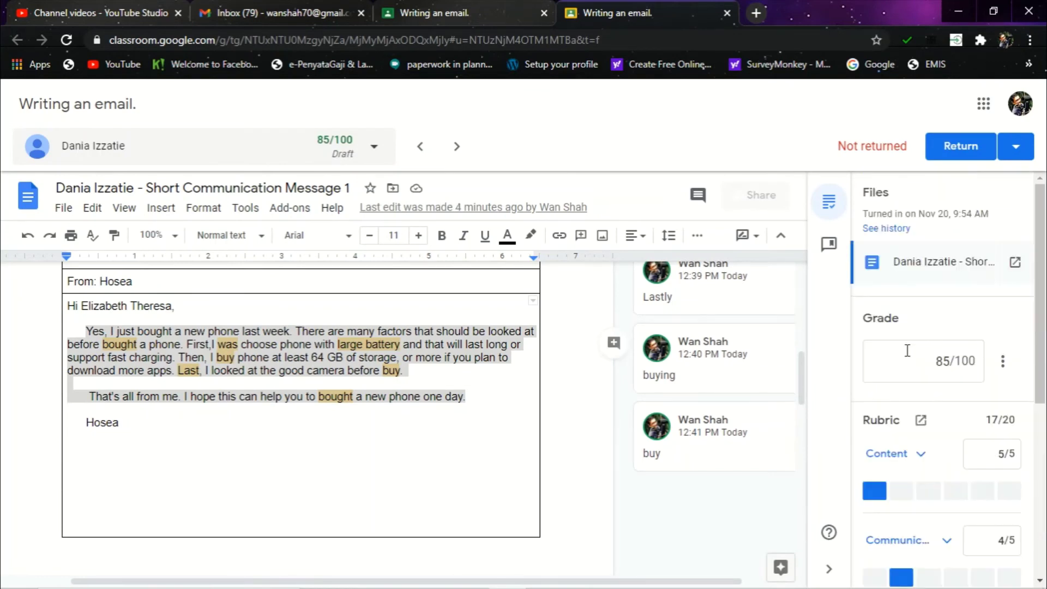
left_click(963, 148)
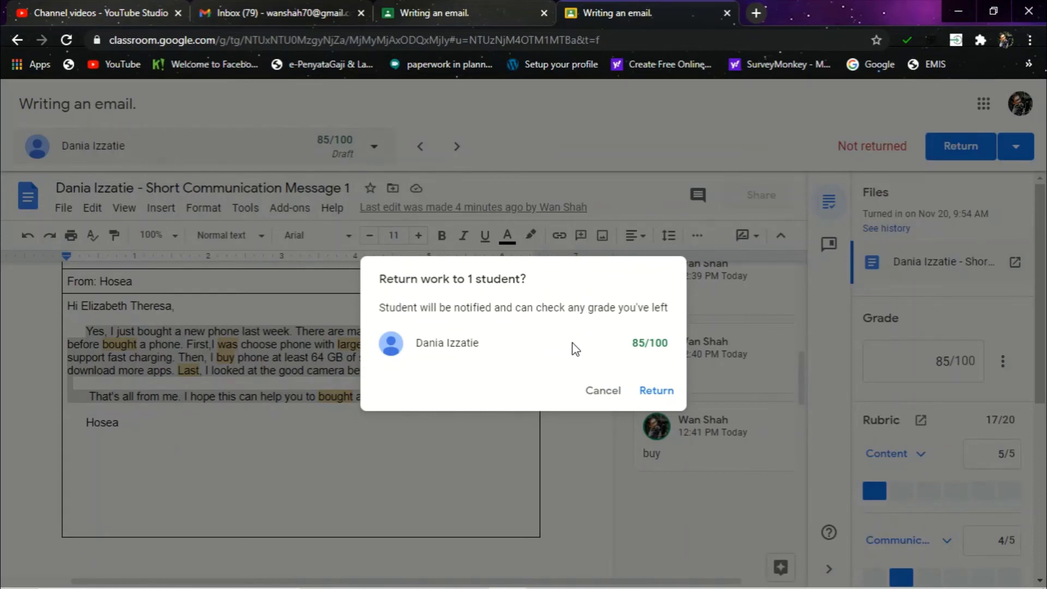
left_click(656, 397)
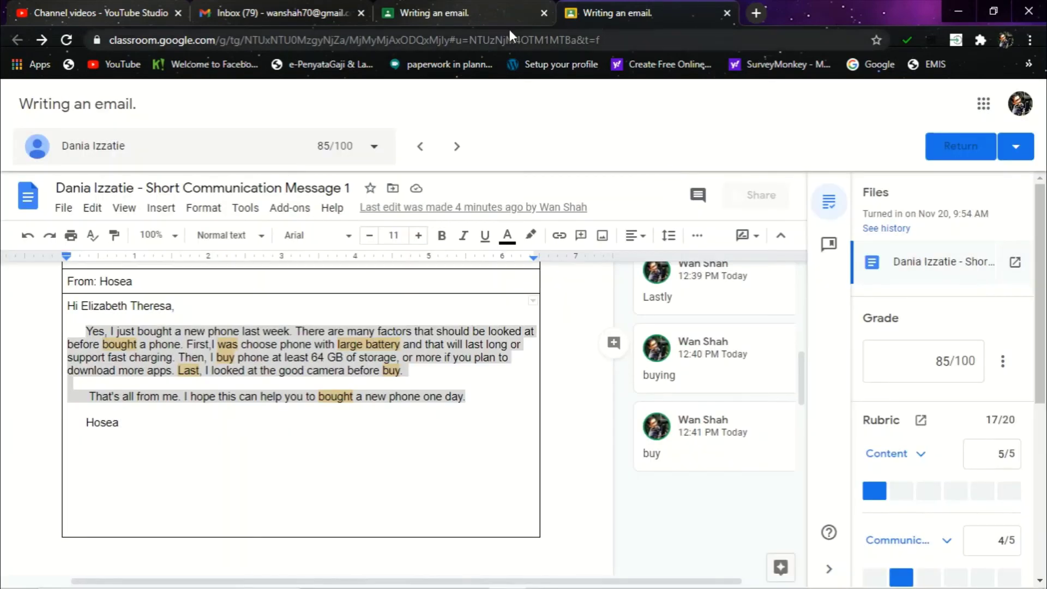
Step: Open the gradebook of the class 1 AMANAH (2020) and look through the student rows for the graded student's "Writing an email." entry
left_click(489, 10)
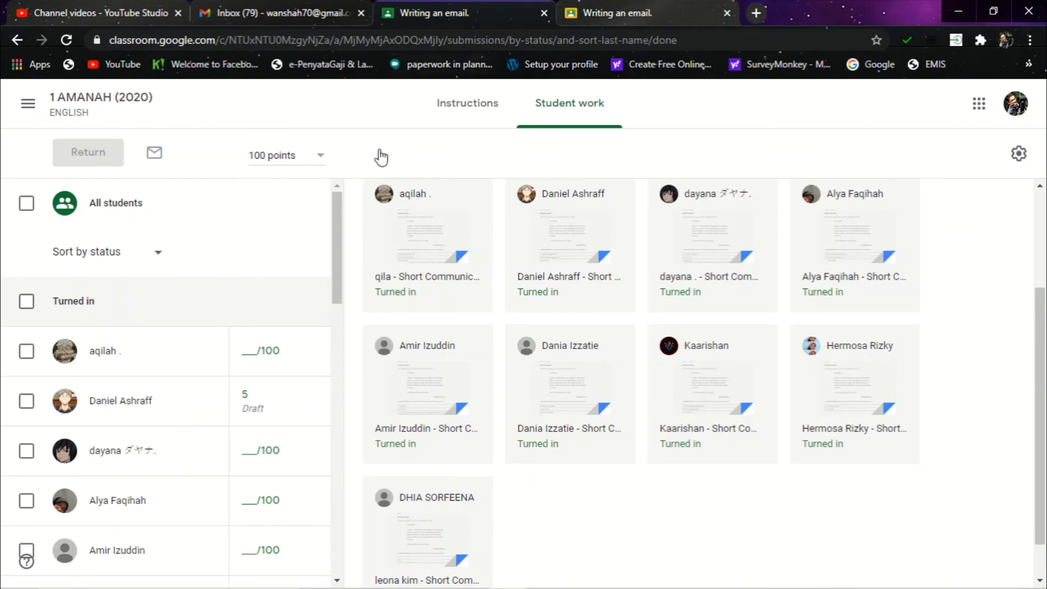
left_click(93, 102)
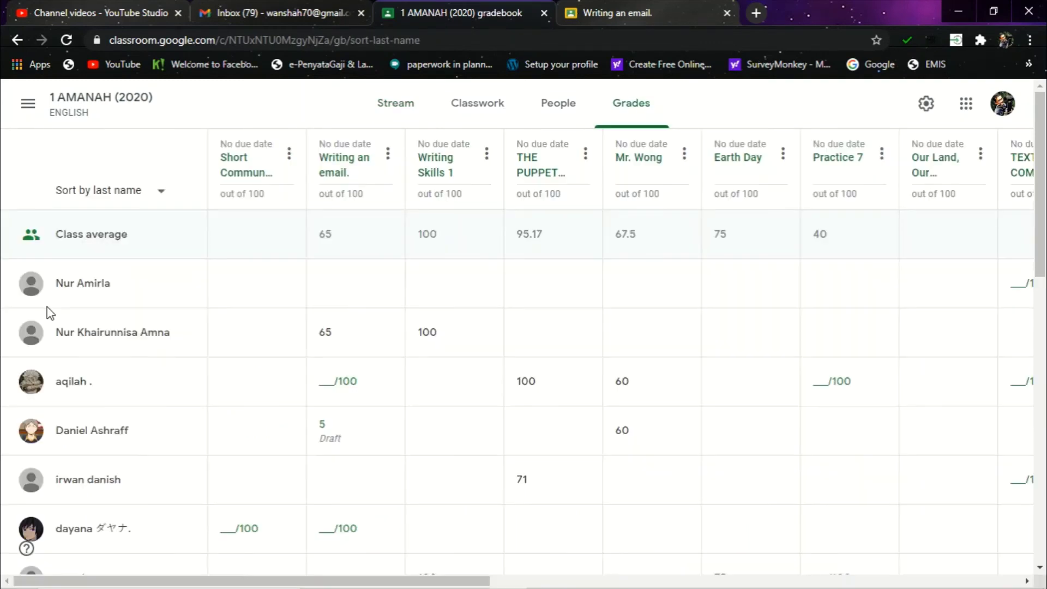
scroll(52, 316, "down", 1)
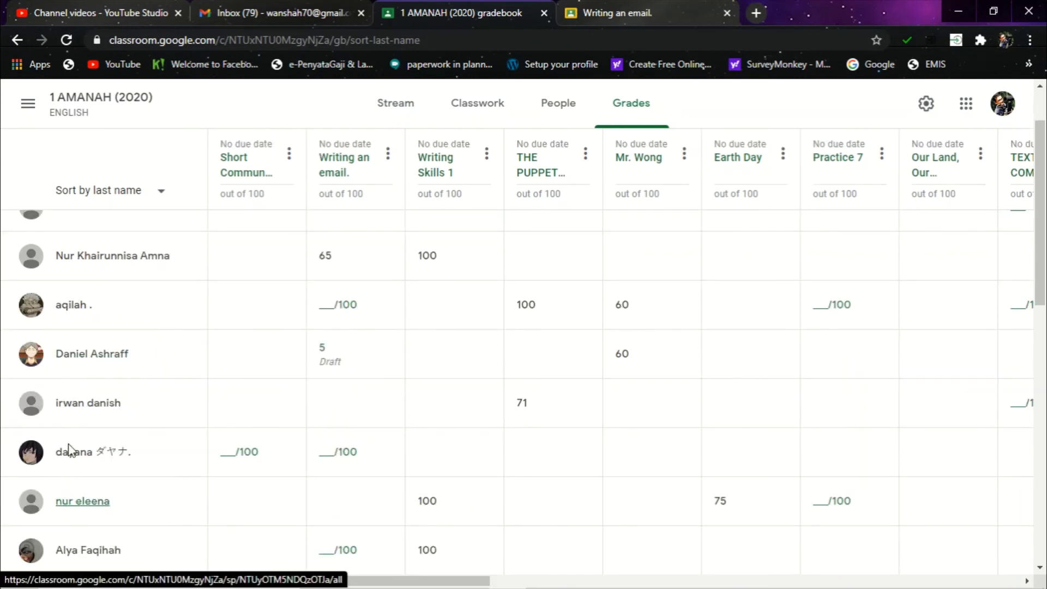
scroll(88, 311, "up", 1)
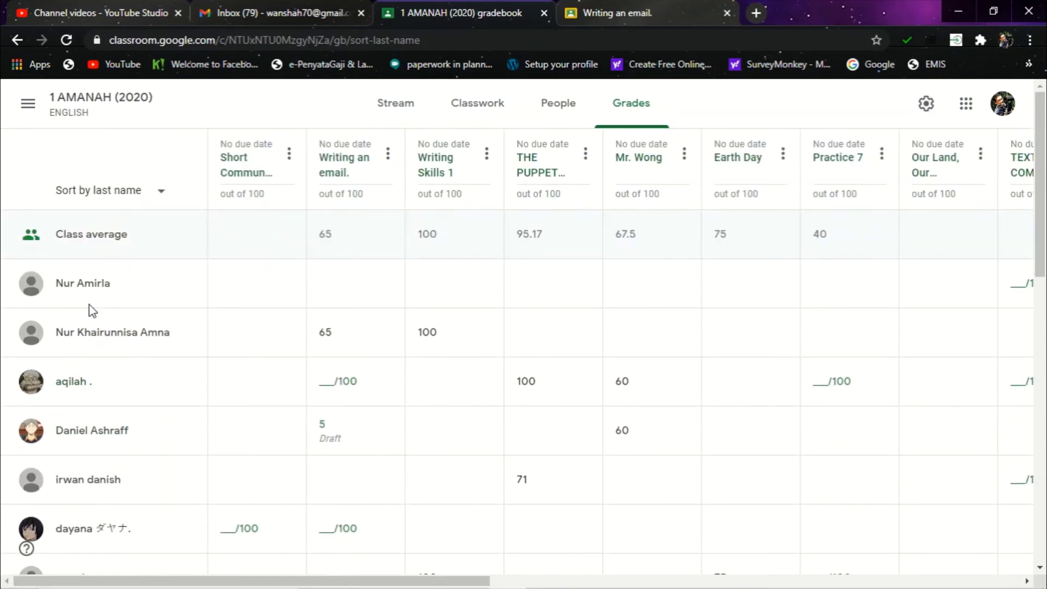
scroll(89, 307, "down", 3)
scroll(98, 348, "down", 3)
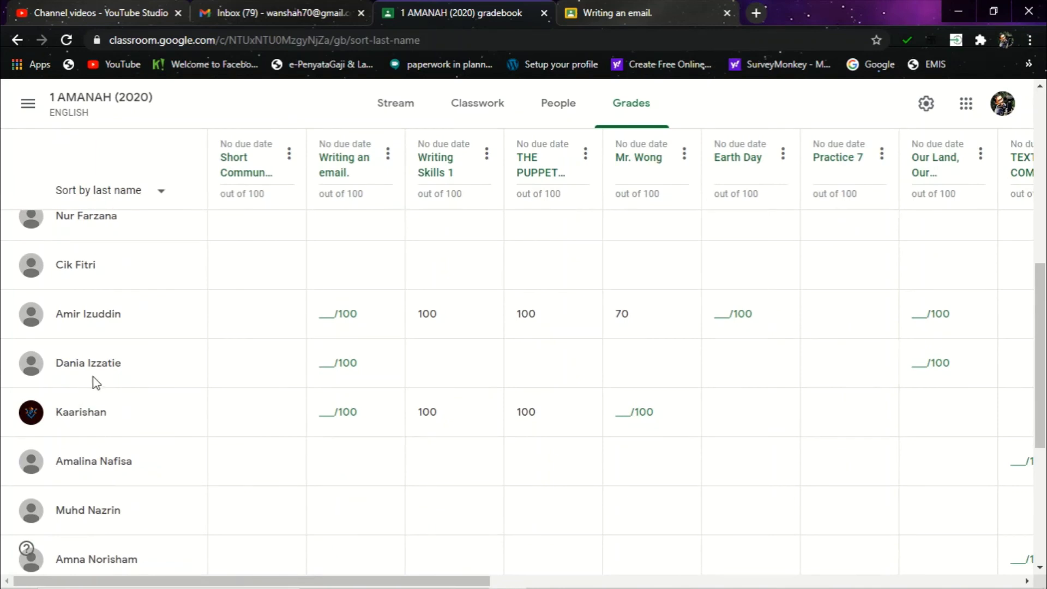
scroll(64, 362, "up", 4)
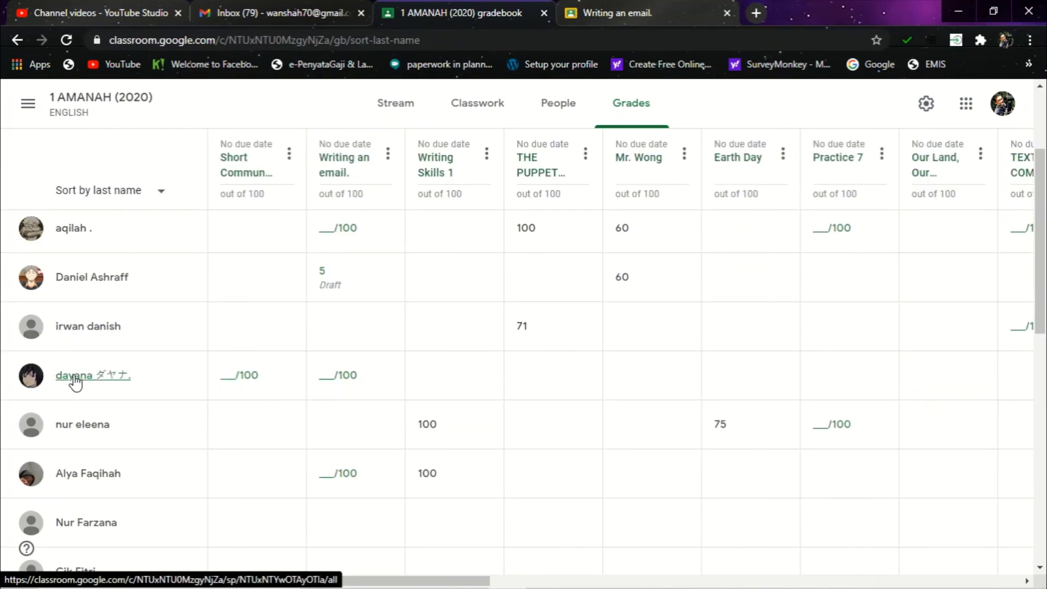
scroll(72, 372, "down", 5)
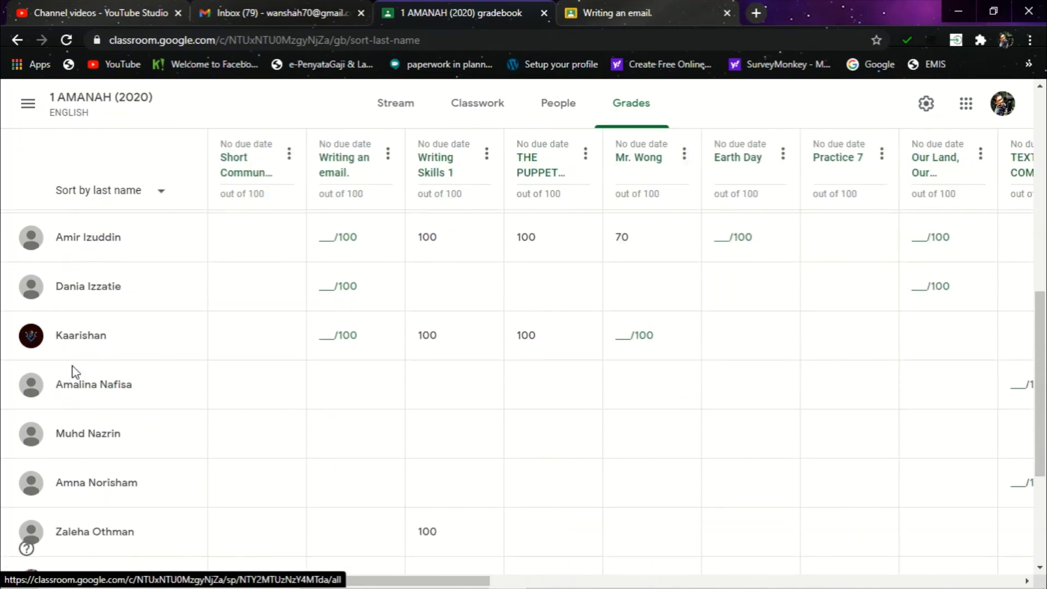
scroll(71, 371, "up", 4)
scroll(75, 372, "up", 4)
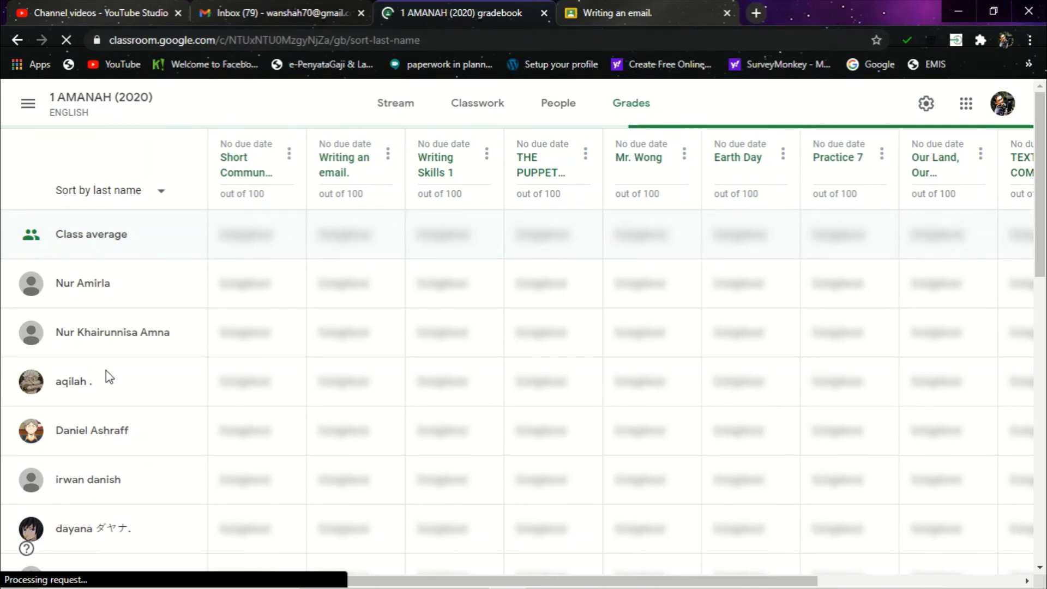
Step: Find the graded student's row in the reloaded gradebook and check the returned grade for "Writing an email."
scroll(106, 371, "down", 3)
scroll(107, 376, "down", 4)
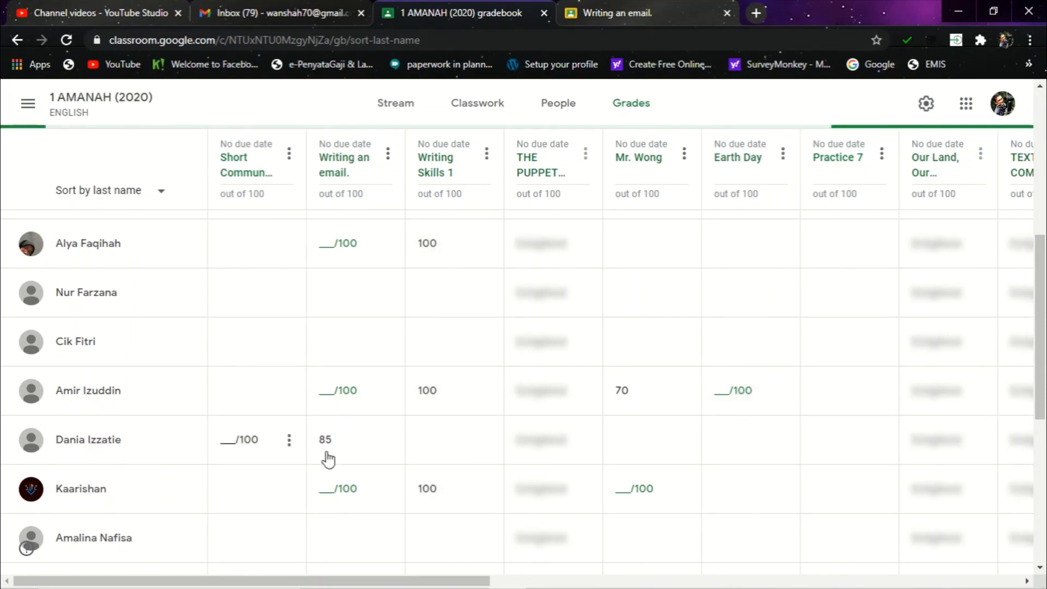
left_click(338, 439)
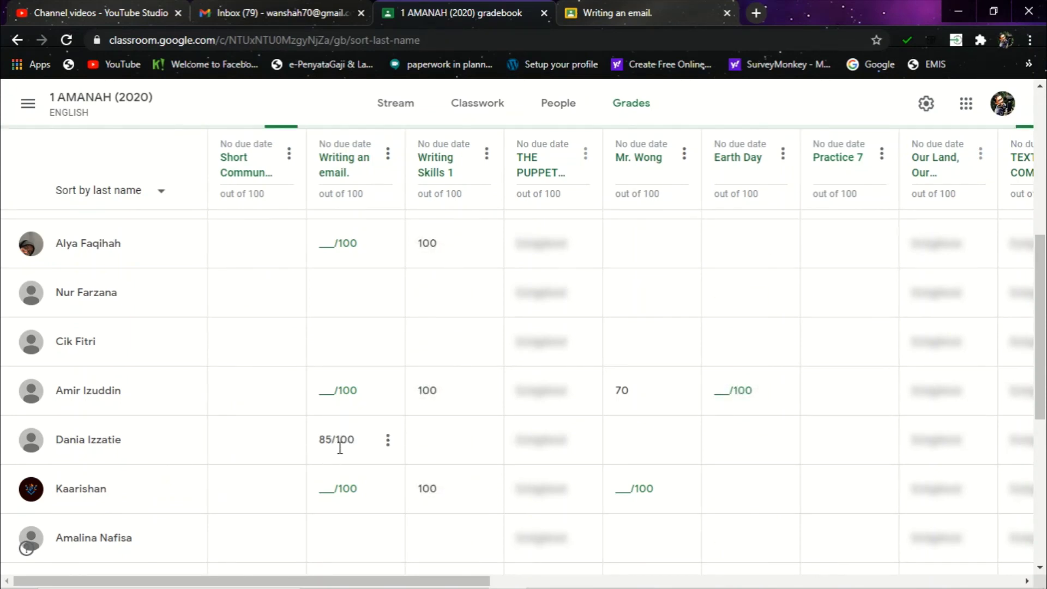
left_click(142, 437)
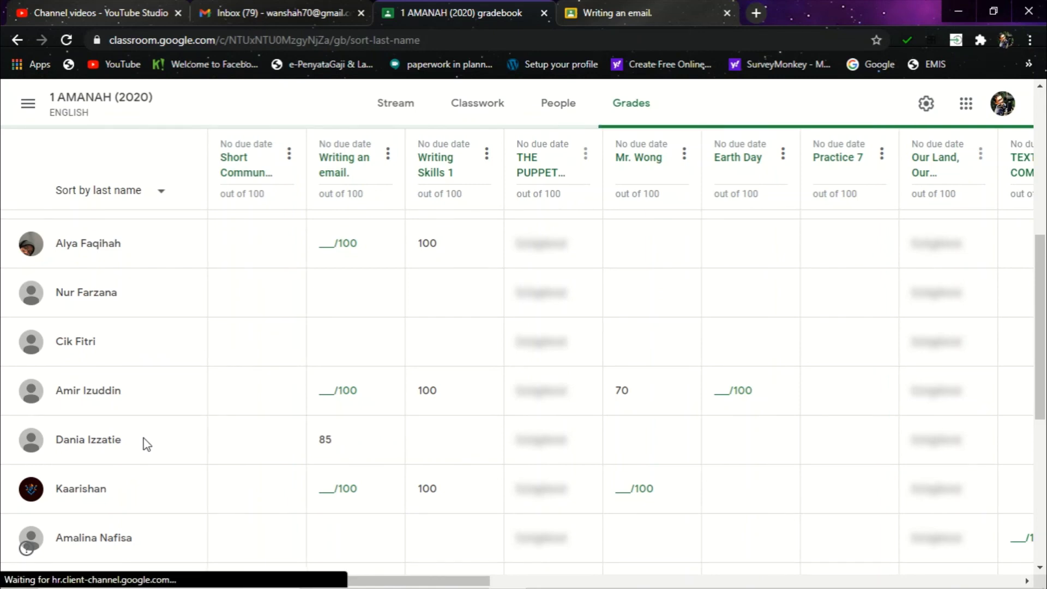